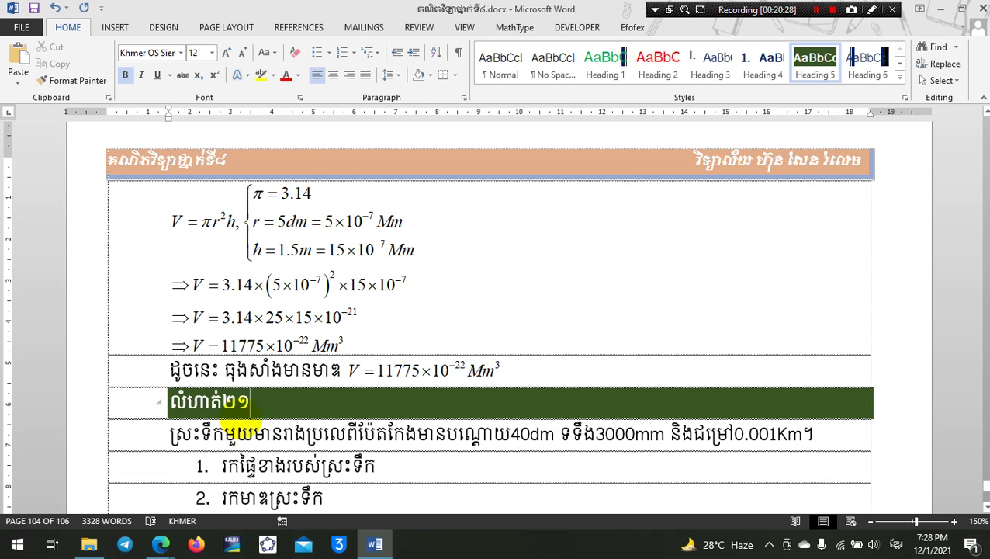
Copy exercise ២១'s two numbered questions and paste them into the answer area, leaving one blank line below ចម្លើយ.
{"action": "scroll", "coordinate": [287, 404], "scroll_direction": "down", "scroll_amount": 3}
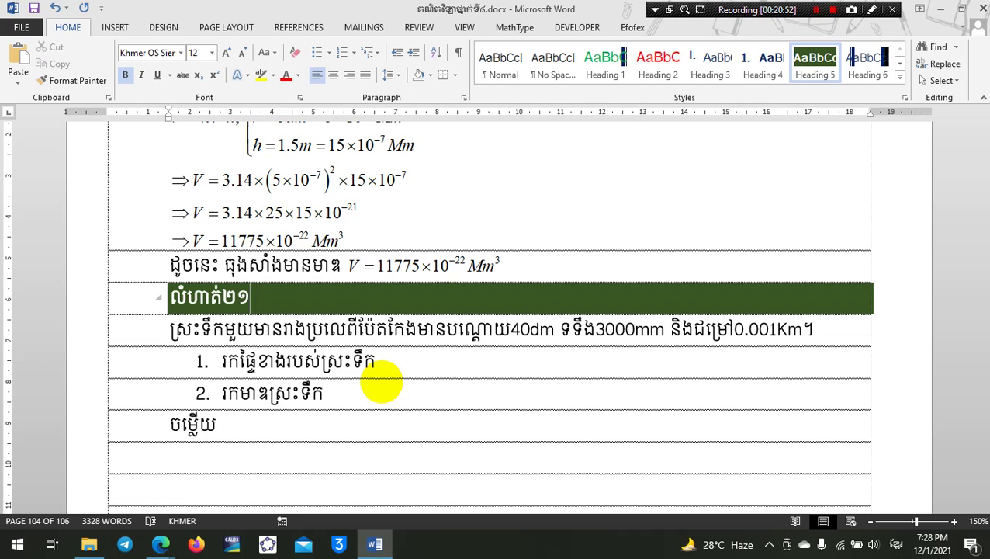
{"action": "left_click", "coordinate": [242, 440]}
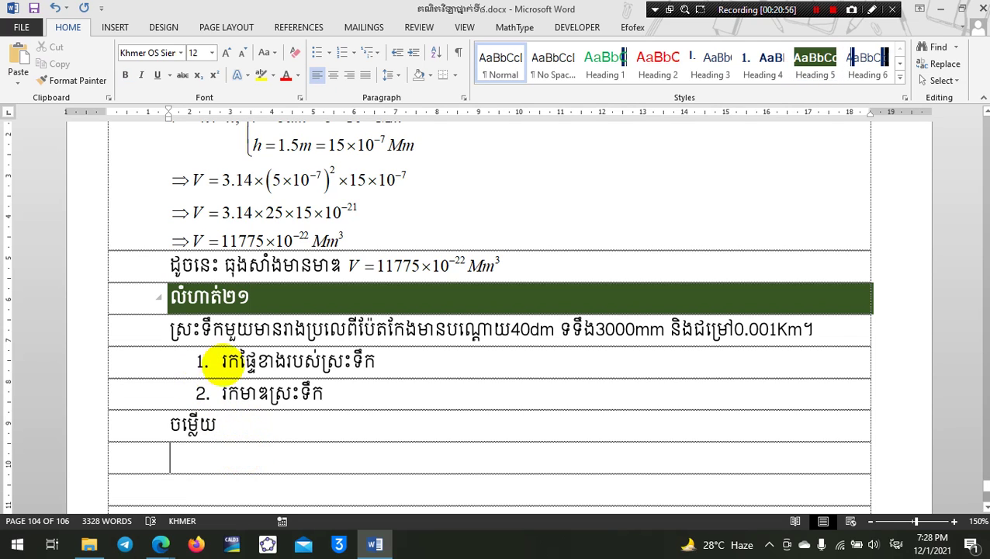
{"action": "key", "text": "Down"}
{"action": "key", "text": "Down"}
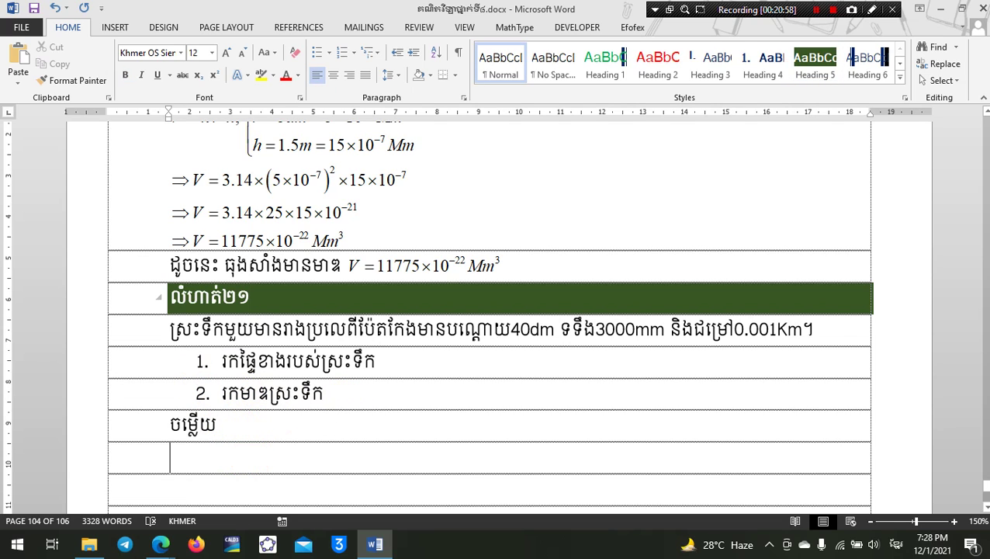
{"action": "left_click_drag", "start_coordinate": [338, 396], "coordinate": [219, 392]}
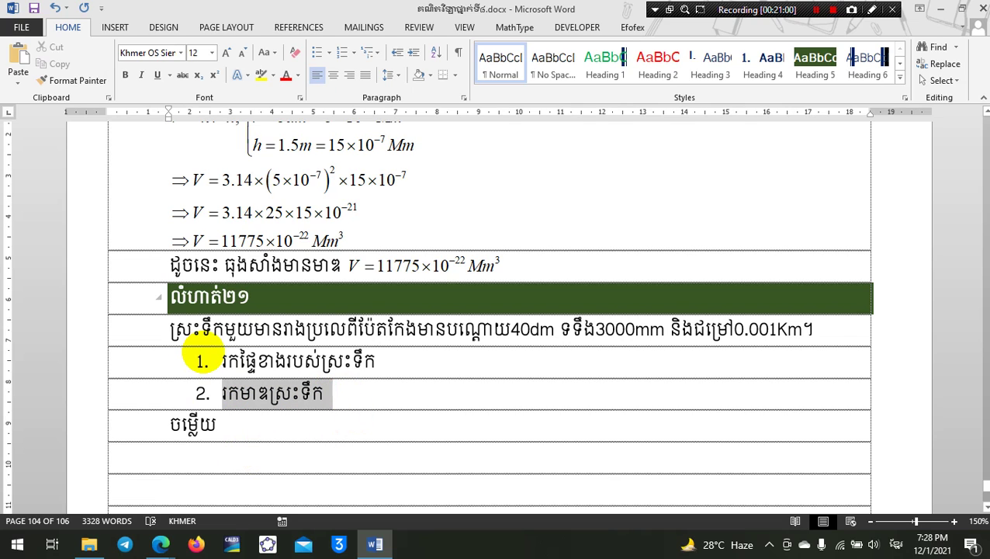
{"action": "left_click", "coordinate": [203, 360], "text": "shift"}
{"action": "key", "text": "ctrl+c"}
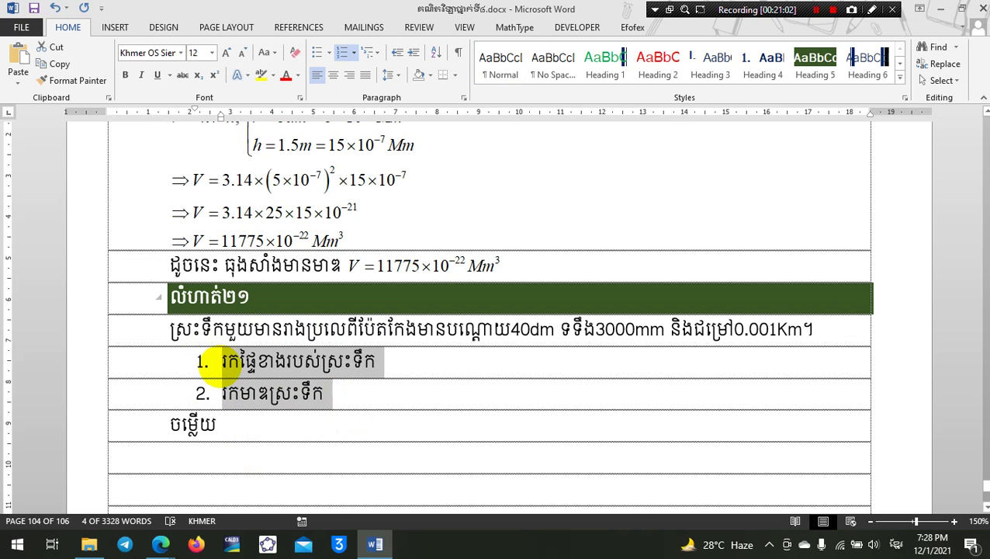
{"action": "left_click", "coordinate": [236, 480]}
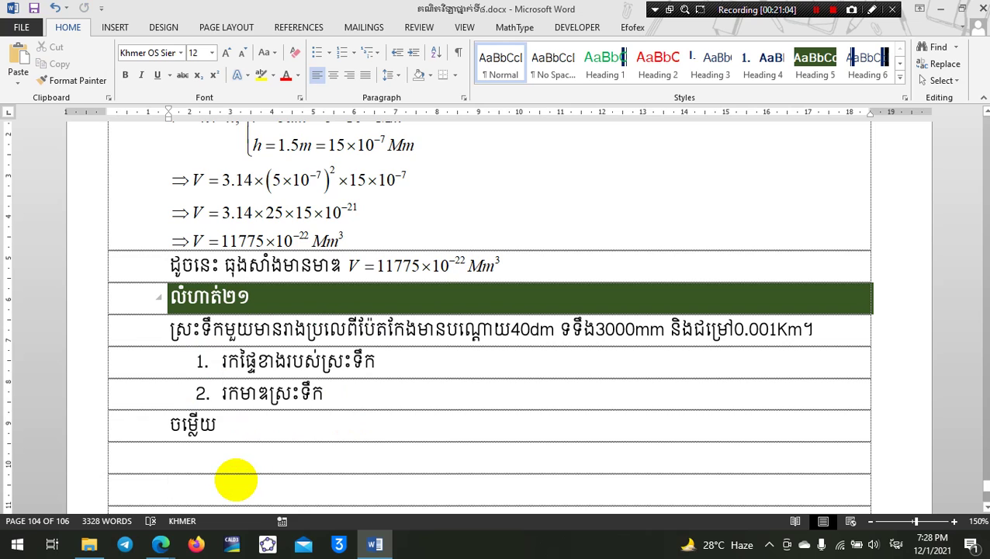
{"action": "key", "text": "ctrl+v"}
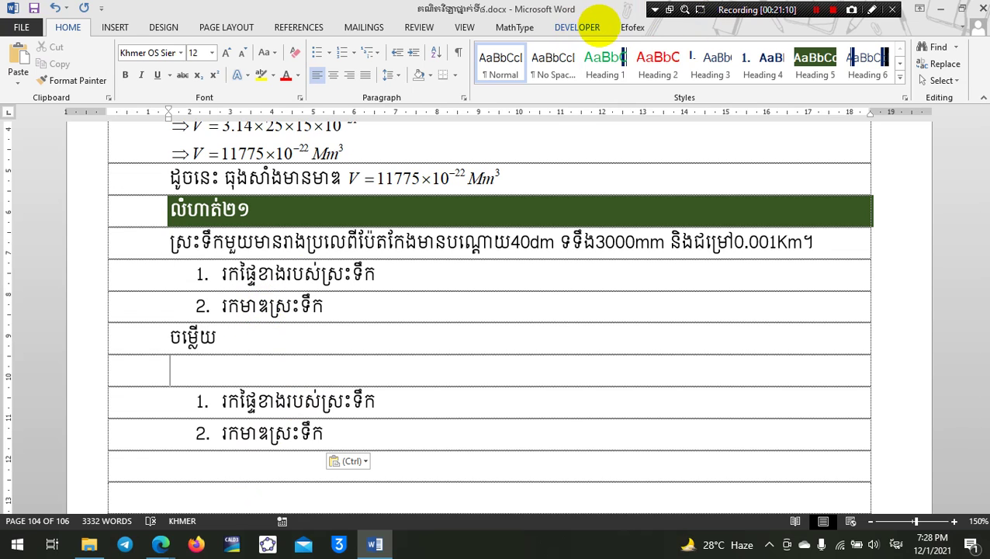
Insert an inline FX Draw object in the blank answer line and draw two diagonally offset, overlapping rectangles, each about 7 by 3.5 cm.
{"action": "left_click", "coordinate": [629, 25]}
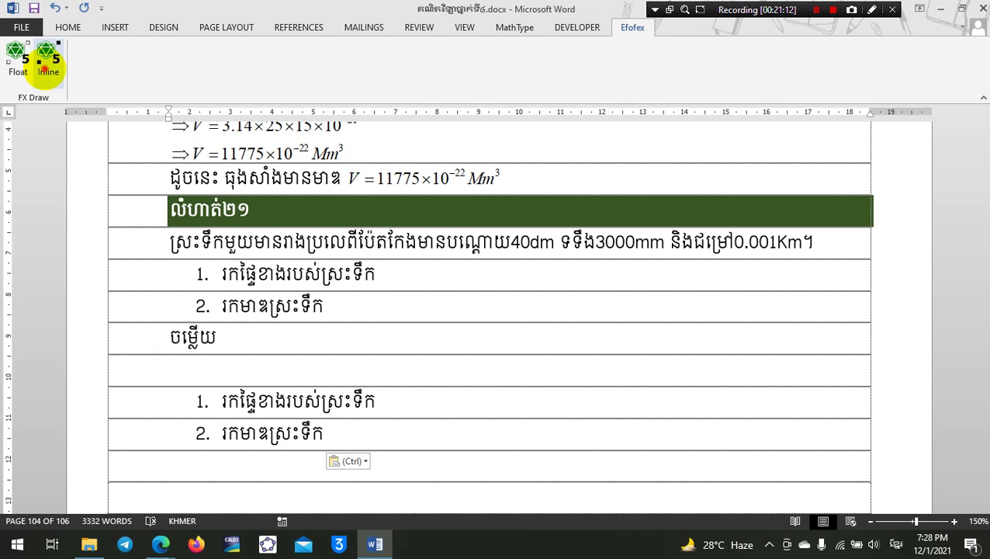
{"action": "left_click", "coordinate": [48, 66]}
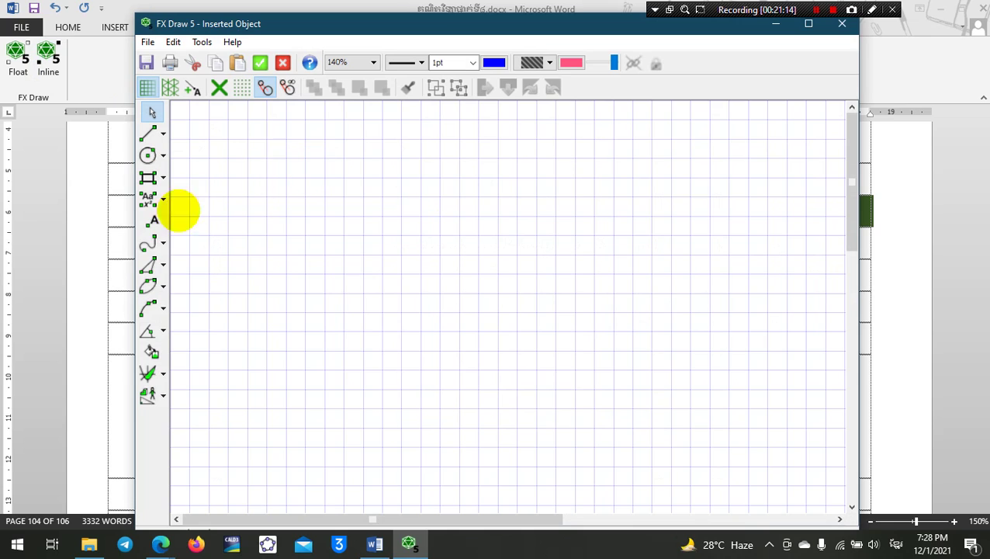
{"action": "left_click", "coordinate": [148, 178]}
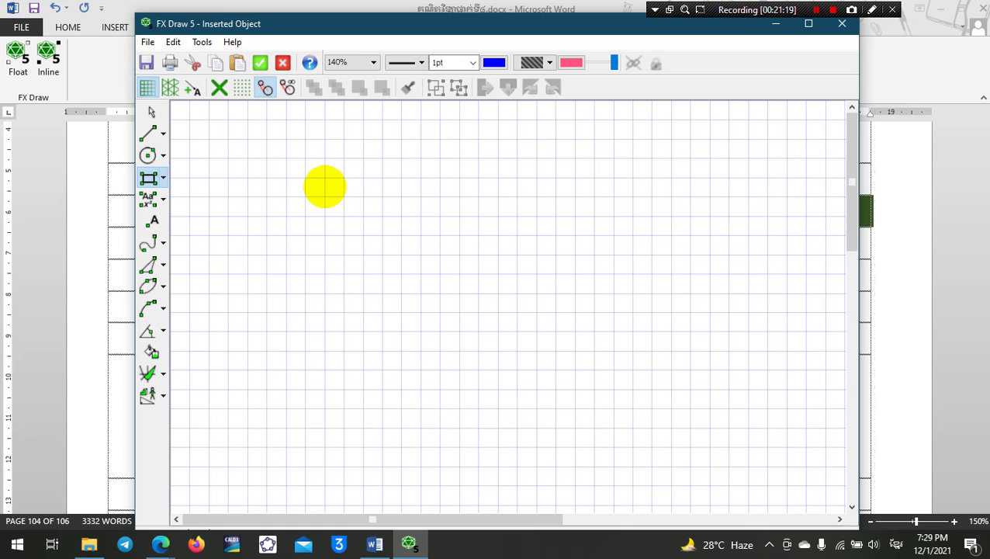
{"action": "left_click_drag", "start_coordinate": [324, 196], "coordinate": [594, 331]}
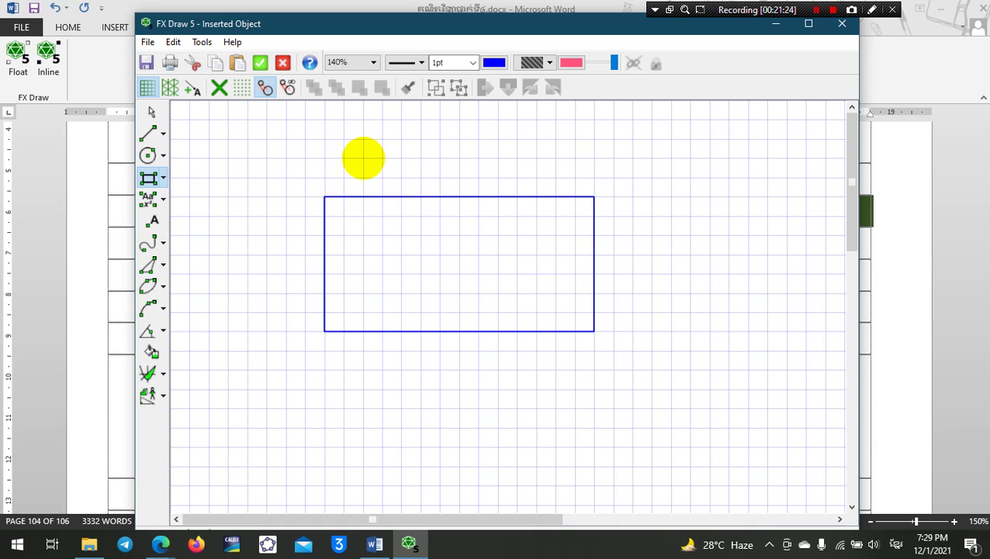
{"action": "left_click_drag", "start_coordinate": [363, 159], "coordinate": [633, 293]}
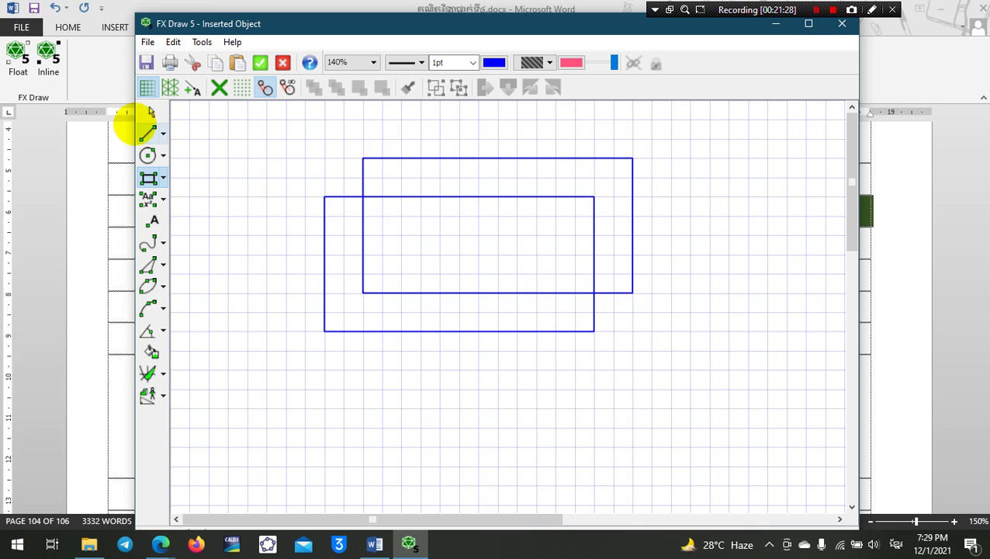
Use the Parallelogram tool to join the upper left corners of the front and back rectangles.
{"action": "left_click", "coordinate": [153, 133]}
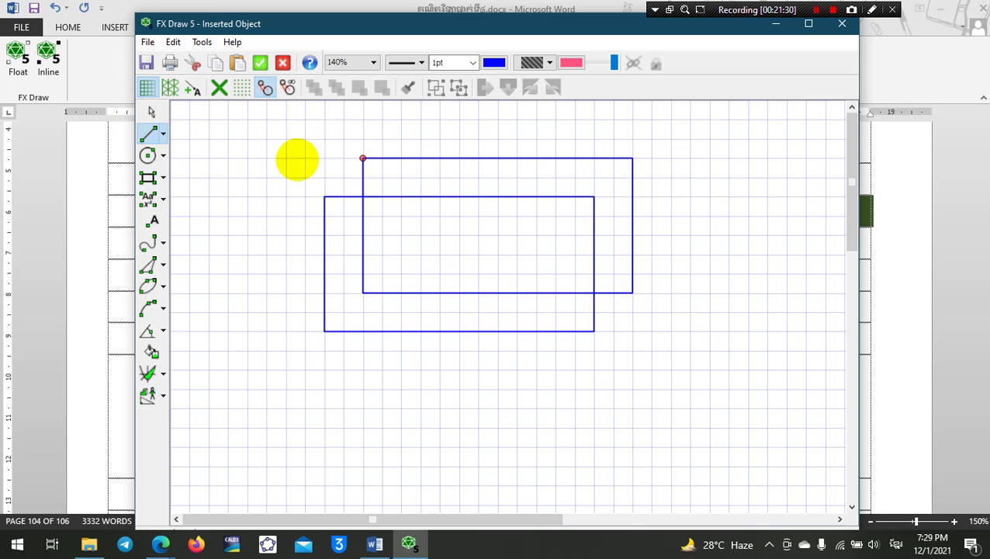
{"action": "left_click", "coordinate": [163, 177]}
{"action": "left_click", "coordinate": [184, 193]}
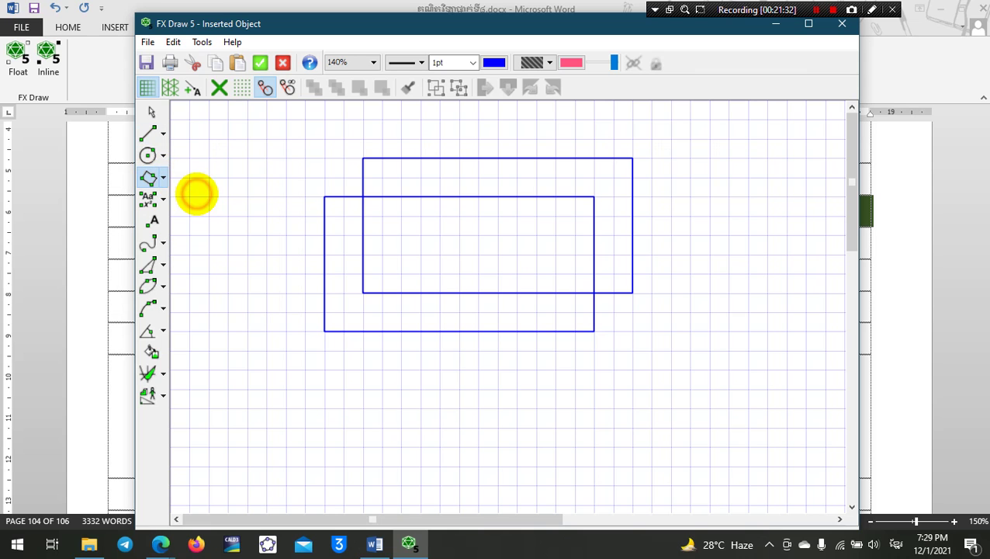
{"action": "left_click", "coordinate": [164, 177]}
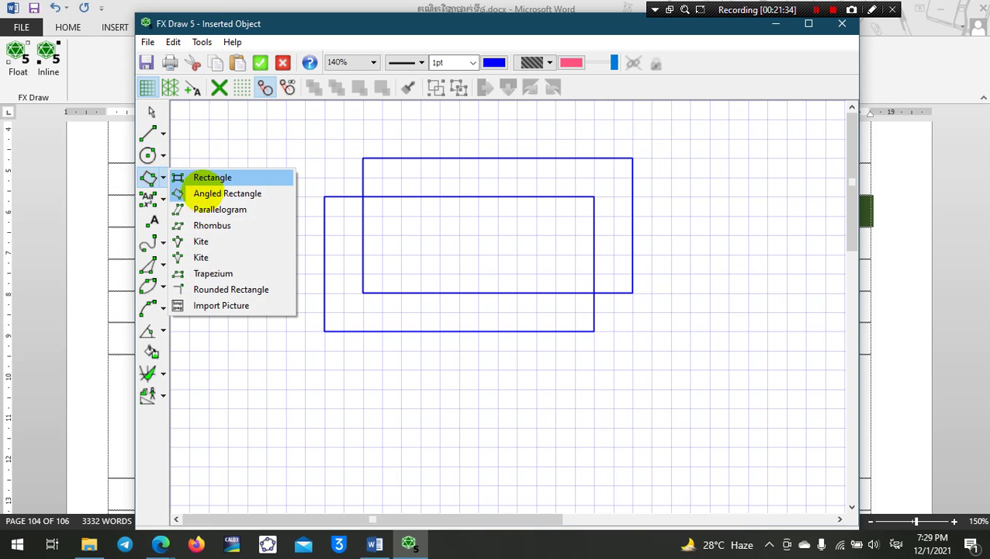
{"action": "left_click", "coordinate": [204, 210]}
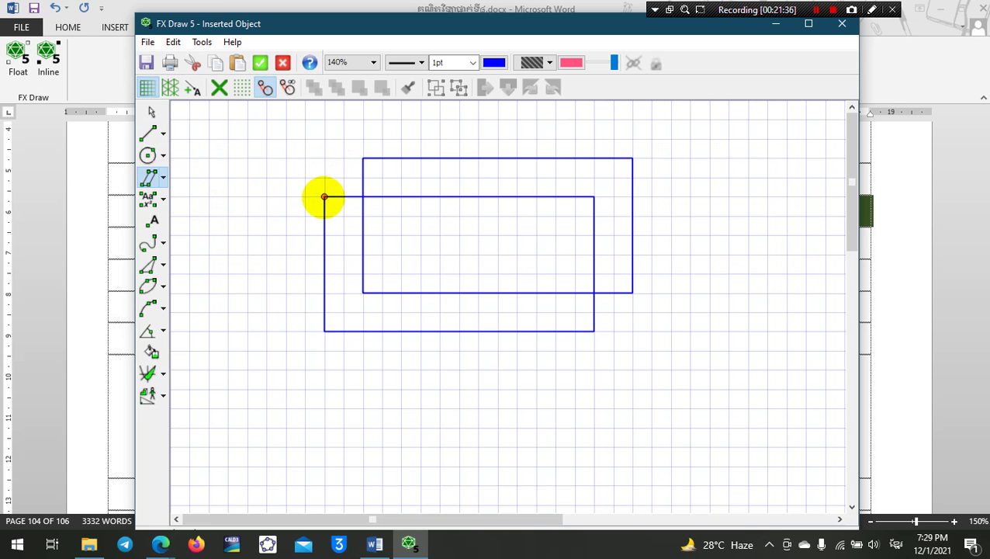
{"action": "left_click", "coordinate": [324, 197]}
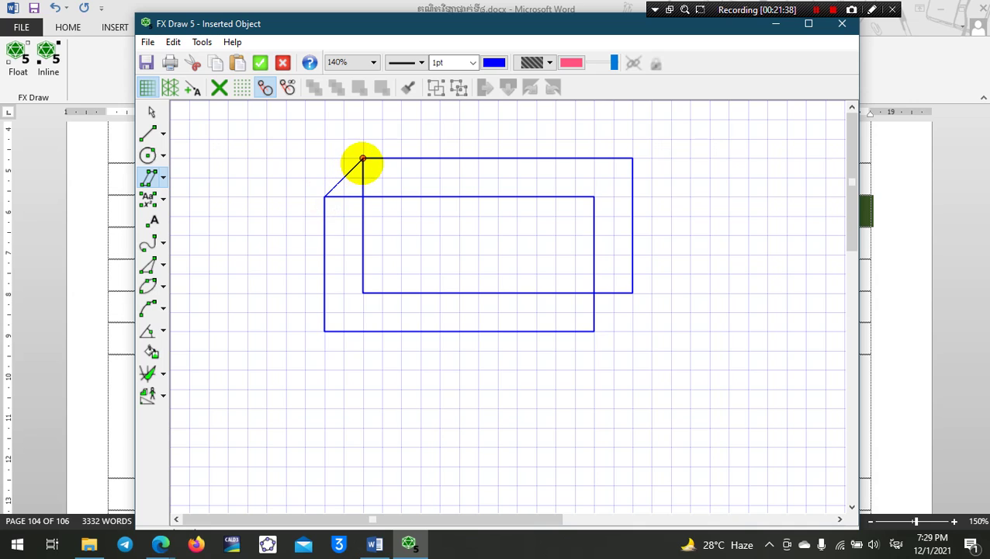
{"action": "left_click", "coordinate": [362, 159]}
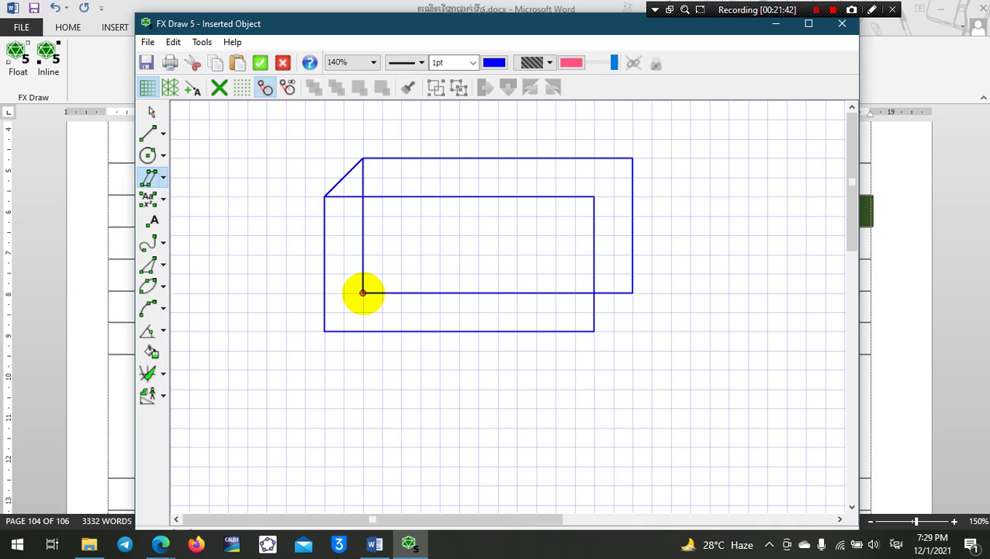
Draw the box's bottom face as a parallelogram through the lower corners of both rectangles.
{"action": "left_click", "coordinate": [363, 292]}
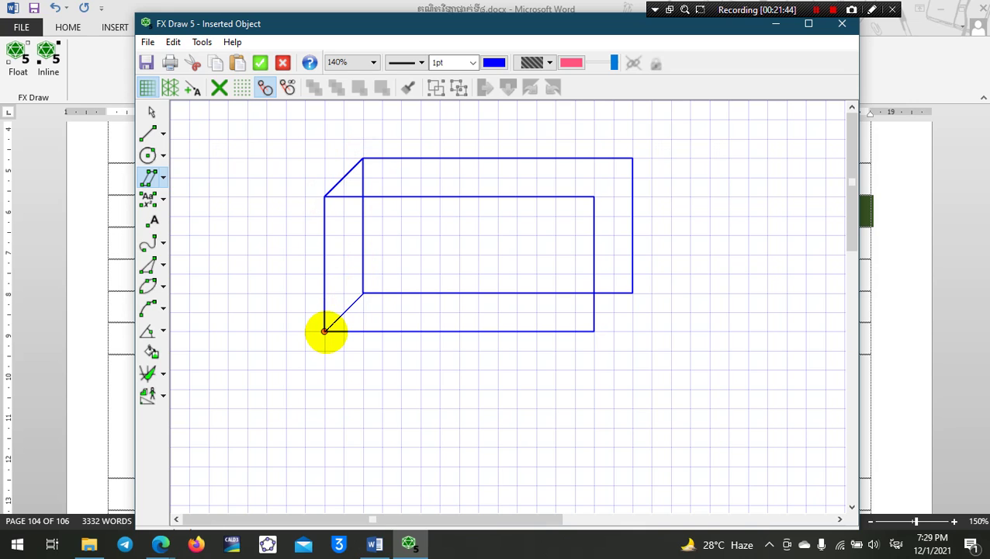
{"action": "left_click", "coordinate": [325, 330]}
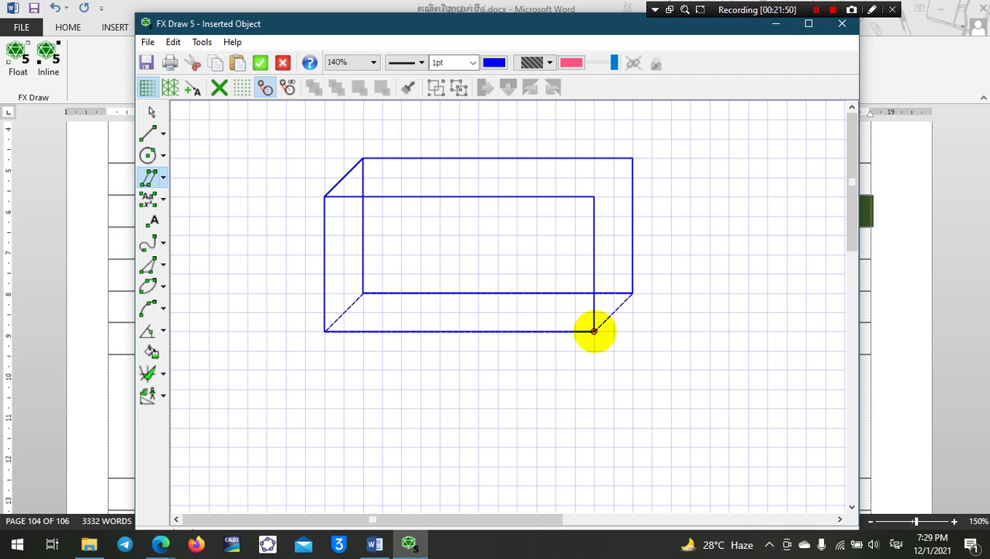
{"action": "left_click", "coordinate": [594, 331]}
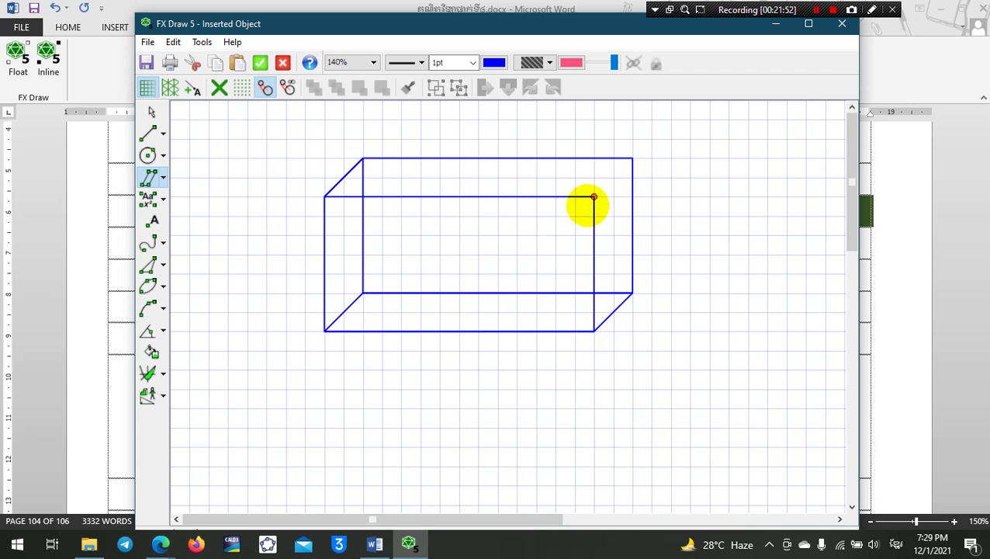
Draw the box's right side face as a parallelogram joining the right edges of the front and back rectangles.
{"action": "left_click", "coordinate": [594, 197]}
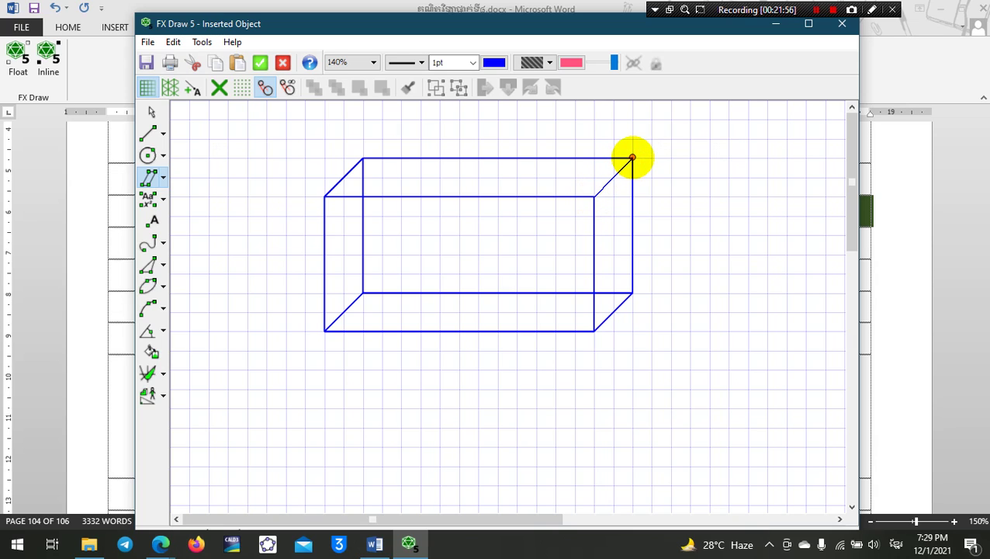
{"action": "left_click", "coordinate": [633, 158]}
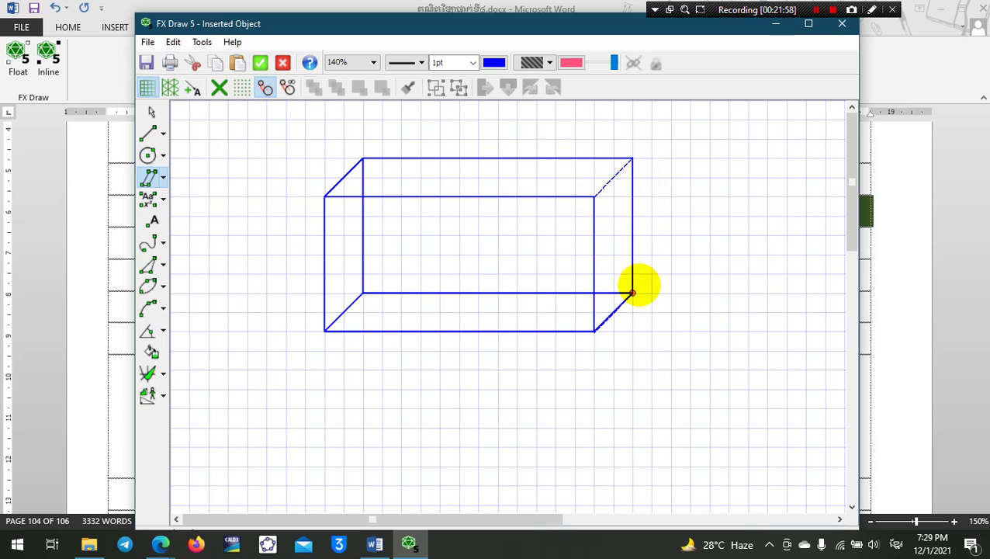
{"action": "left_click", "coordinate": [633, 294]}
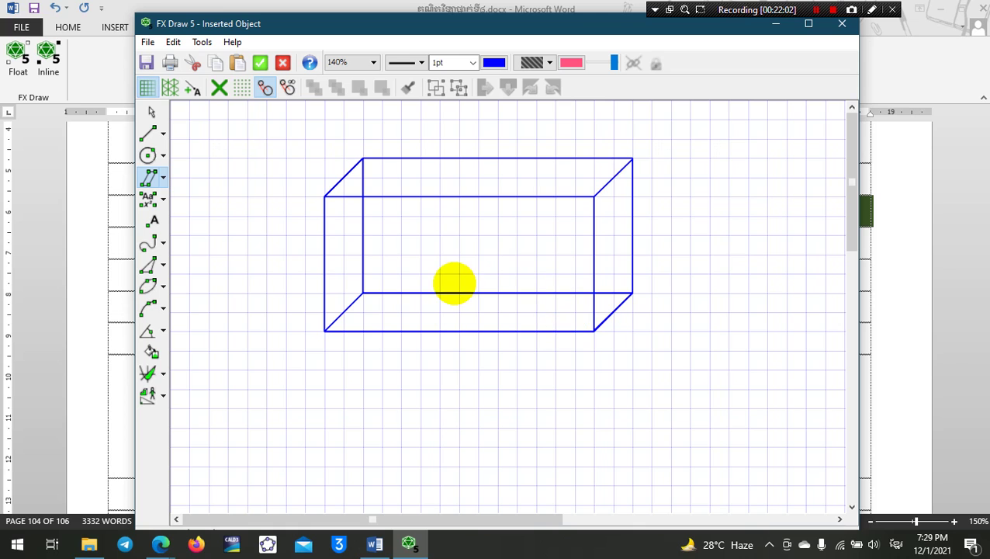
Delete the shape joining the upper left corners and the bottom-face parallelogram, keeping both rectangles and the right side face.
{"action": "left_click", "coordinate": [152, 111]}
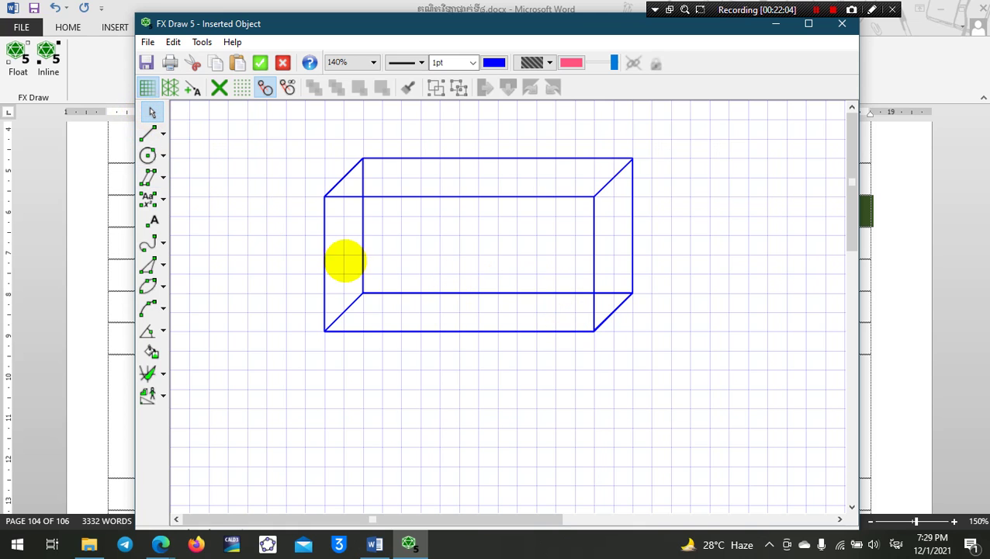
{"action": "left_click", "coordinate": [336, 258]}
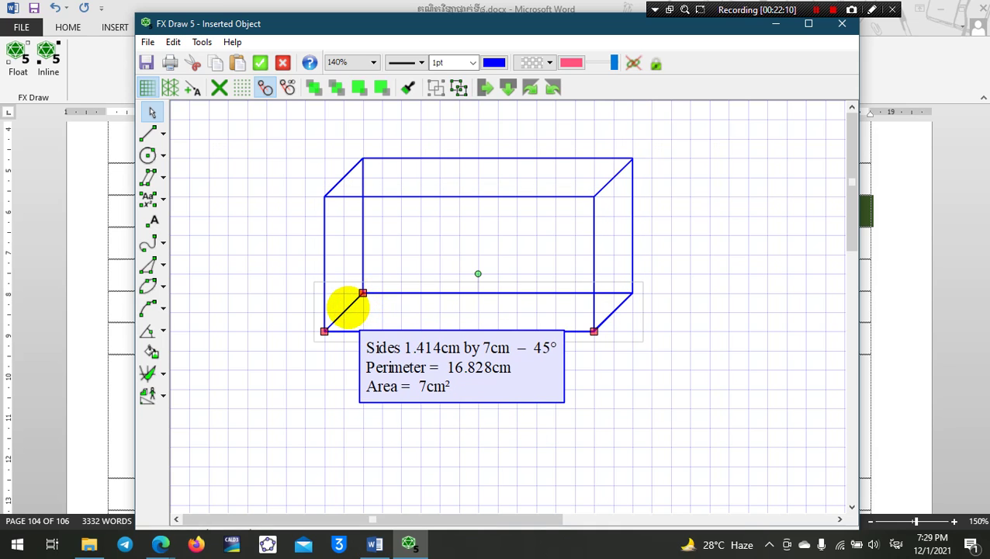
{"action": "left_click", "coordinate": [311, 215]}
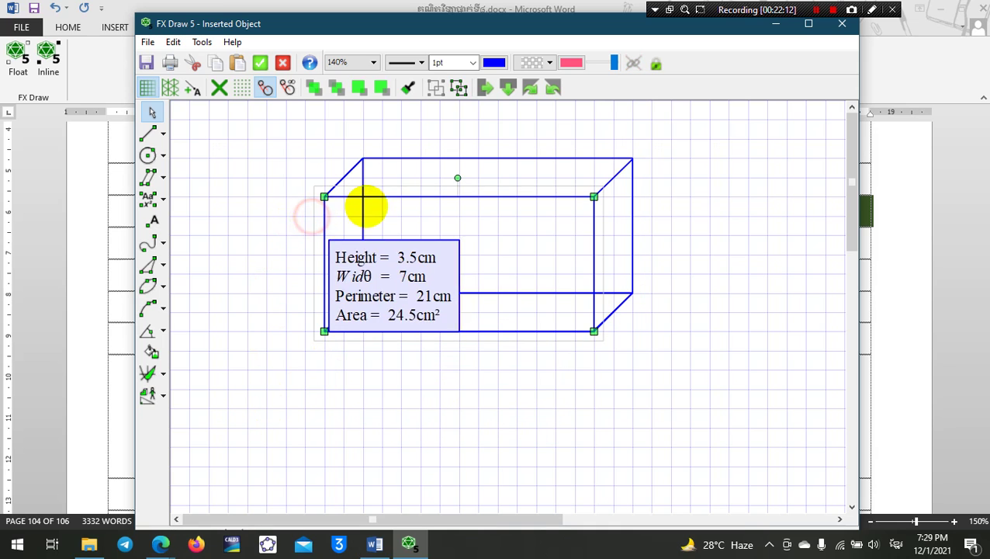
{"action": "left_click", "coordinate": [695, 310]}
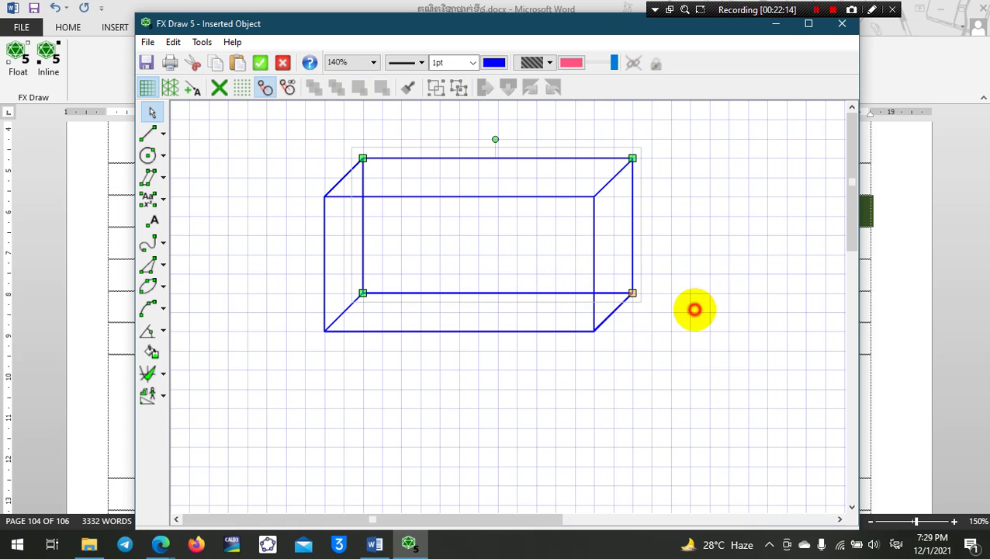
{"action": "left_click", "coordinate": [341, 275]}
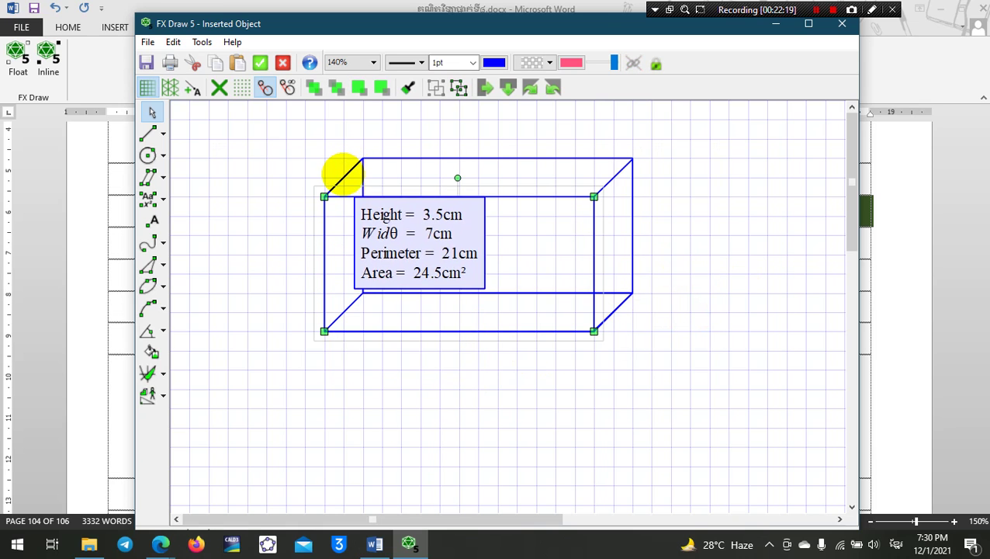
{"action": "left_click", "coordinate": [342, 177]}
{"action": "left_click", "coordinate": [341, 177]}
{"action": "left_click", "coordinate": [341, 177]}
{"action": "left_click", "coordinate": [341, 177]}
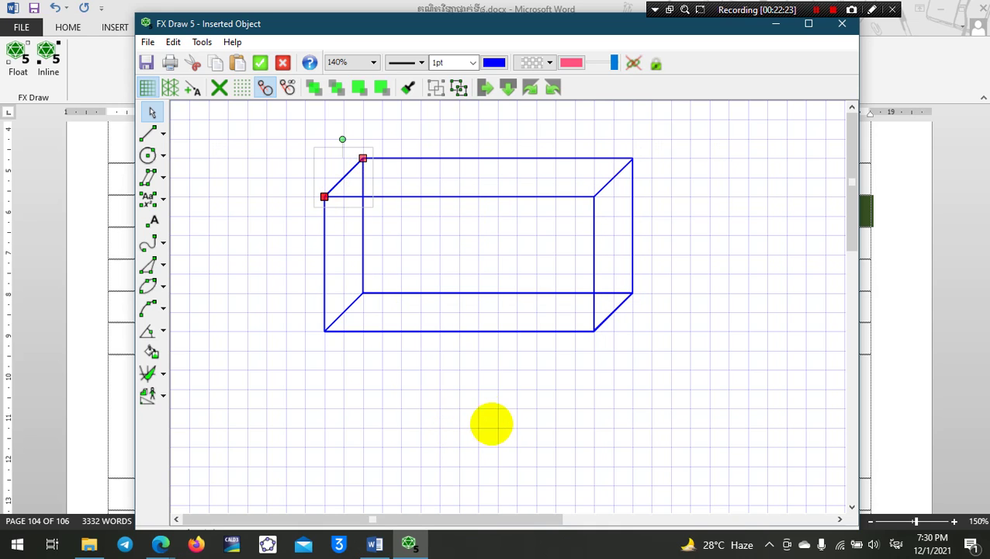
{"action": "key", "text": "Delete"}
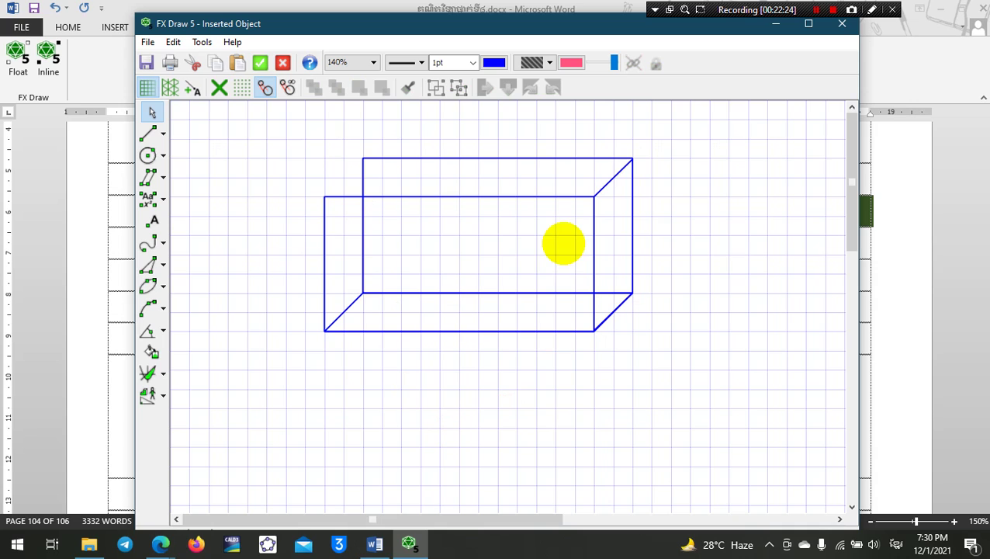
{"action": "left_click", "coordinate": [349, 306]}
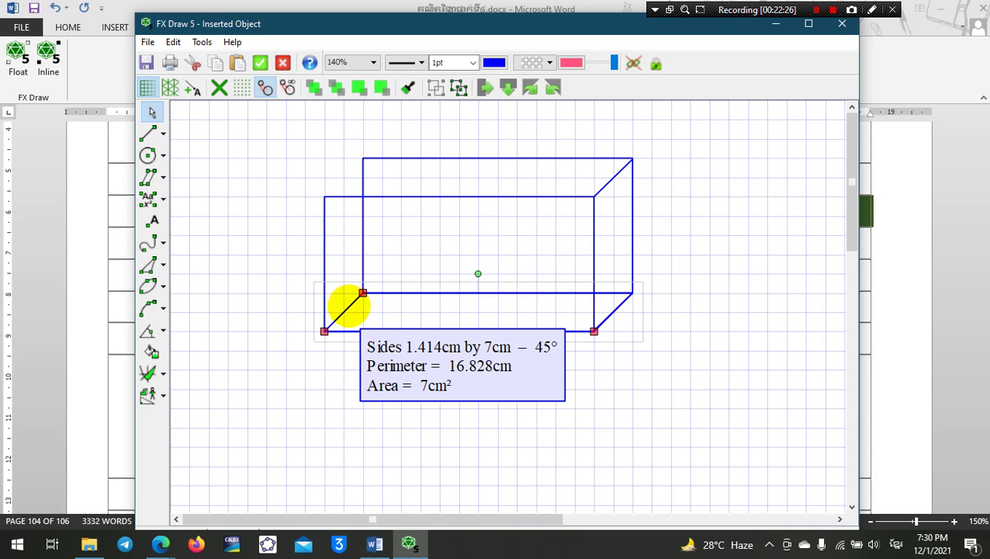
{"action": "key", "text": "Delete"}
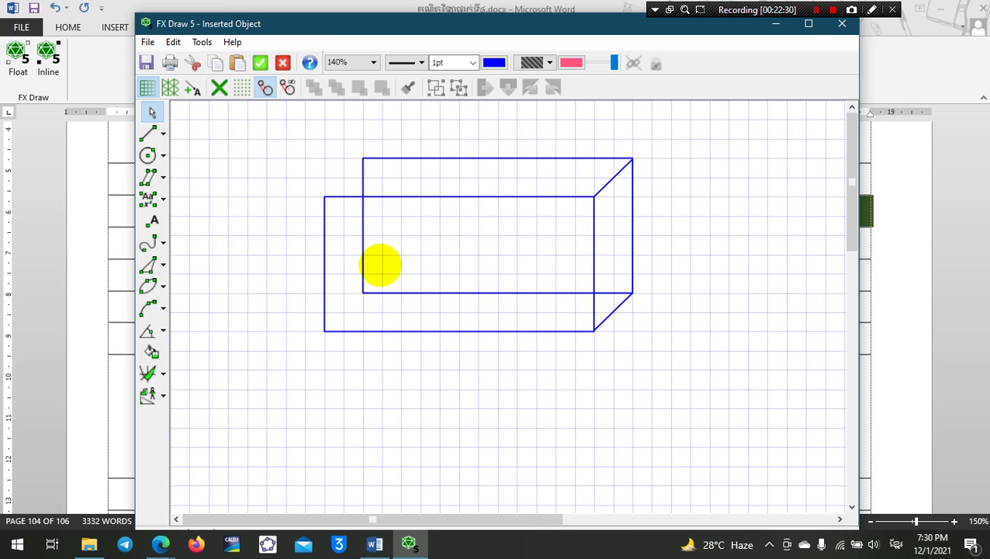
Draw the box's left side face as a parallelogram joining the left edges of the front and back rectangles.
{"action": "left_click", "coordinate": [148, 179]}
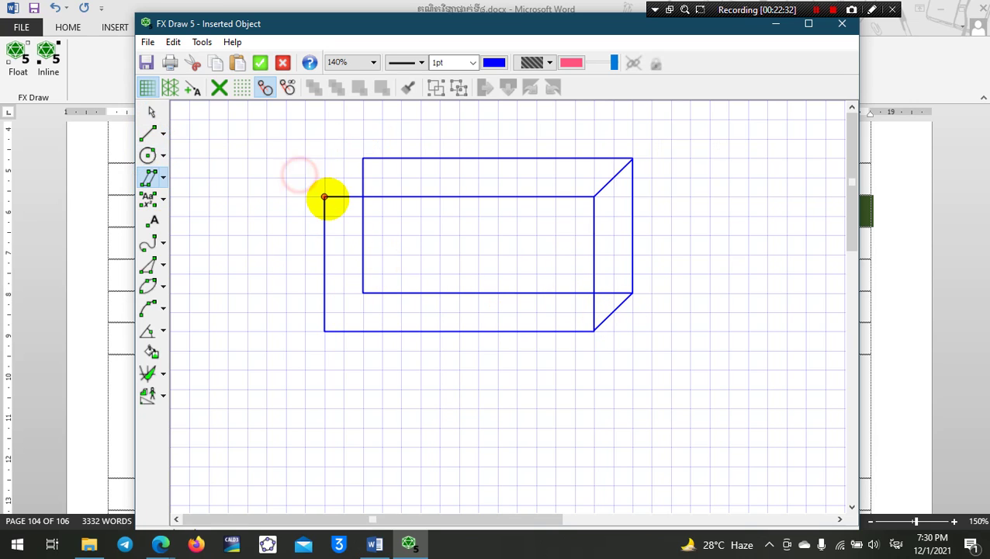
{"action": "left_click", "coordinate": [325, 196]}
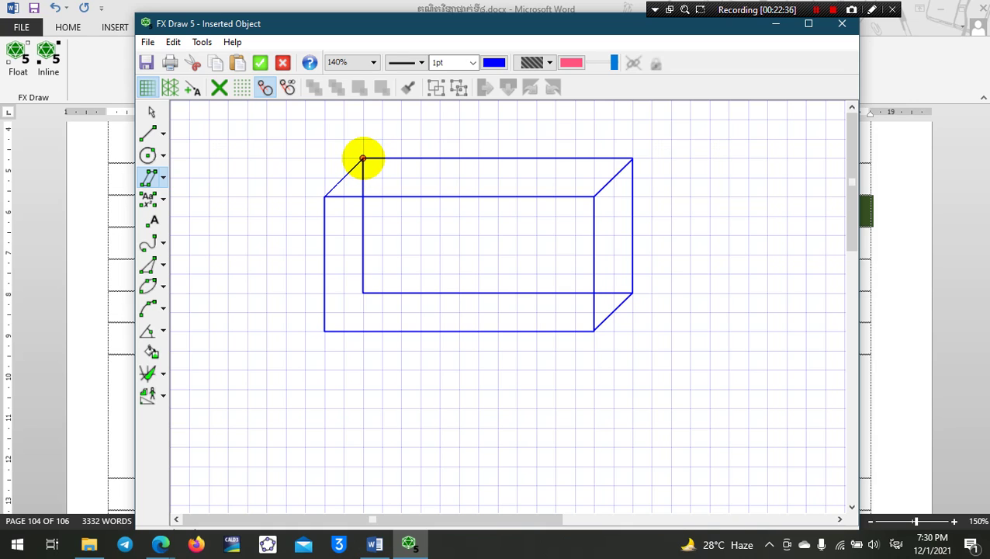
{"action": "left_click", "coordinate": [362, 158]}
{"action": "left_click", "coordinate": [363, 292]}
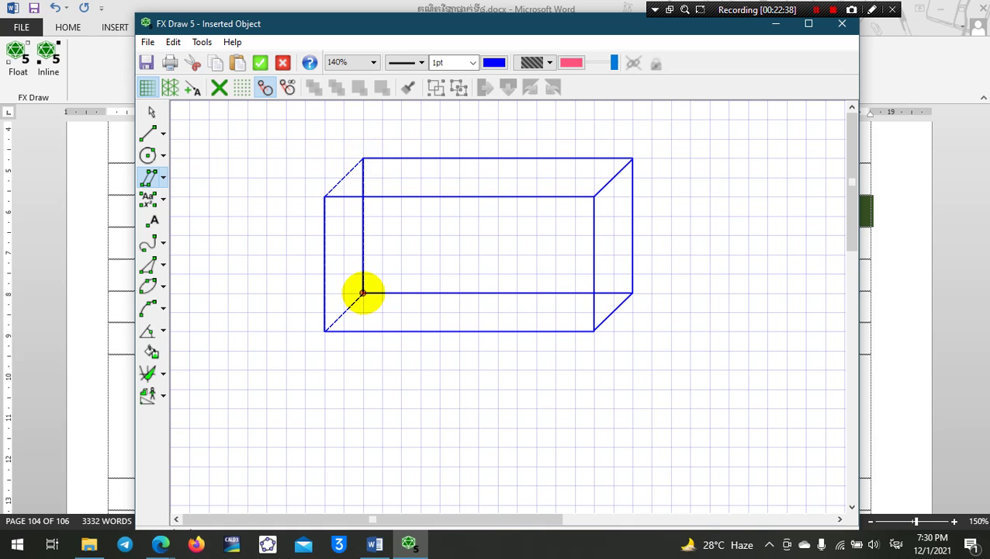
{"action": "double_click", "coordinate": [362, 292]}
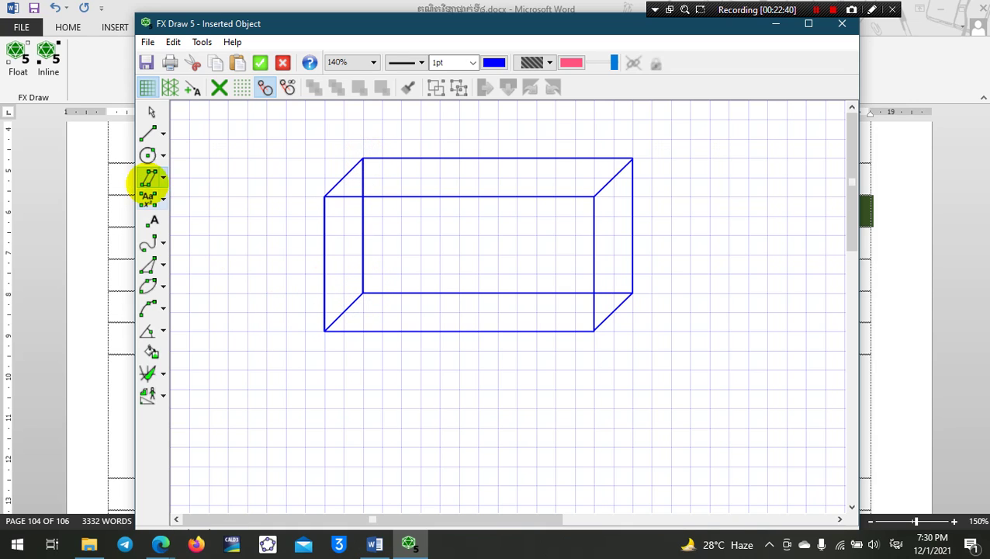
Fill the left and right side faces of the box with solid pink.
{"action": "left_click", "coordinate": [149, 113]}
{"action": "left_click", "coordinate": [342, 312]}
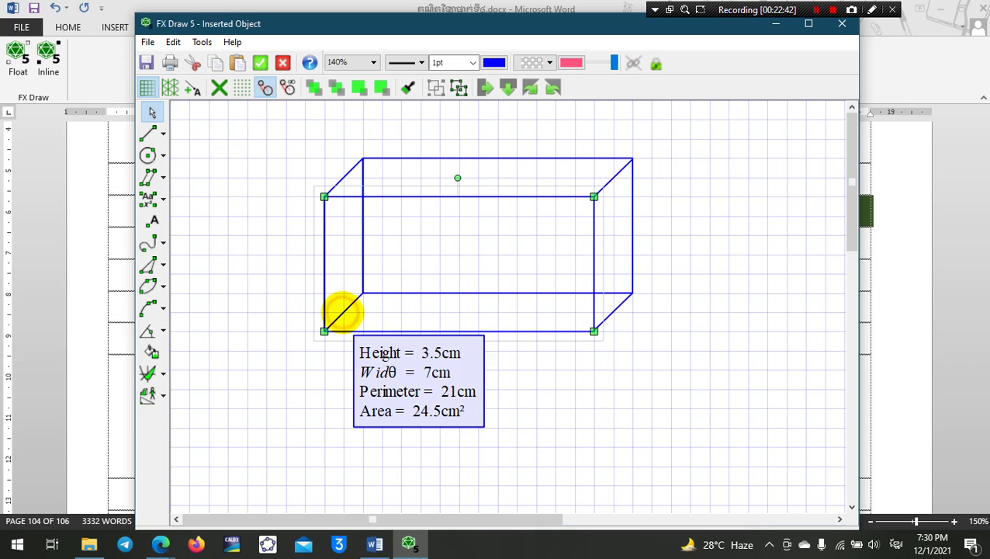
{"action": "left_click", "coordinate": [347, 172]}
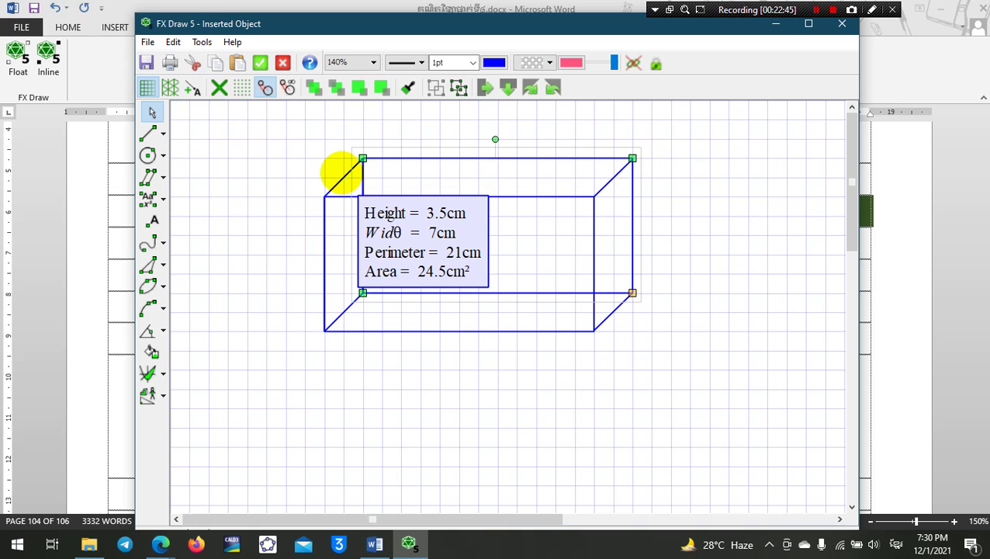
{"action": "left_click", "coordinate": [342, 172]}
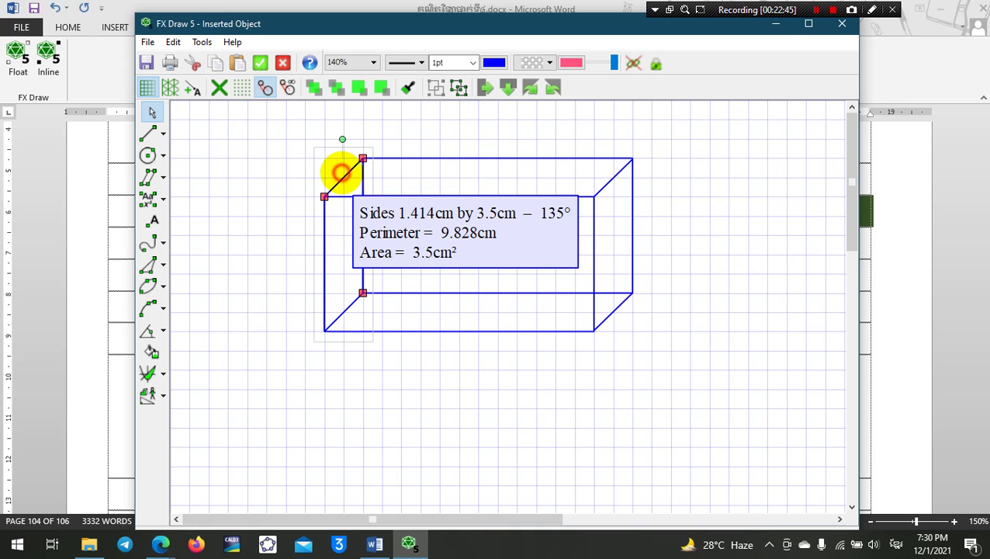
{"action": "left_click", "coordinate": [548, 63]}
{"action": "left_click", "coordinate": [542, 93]}
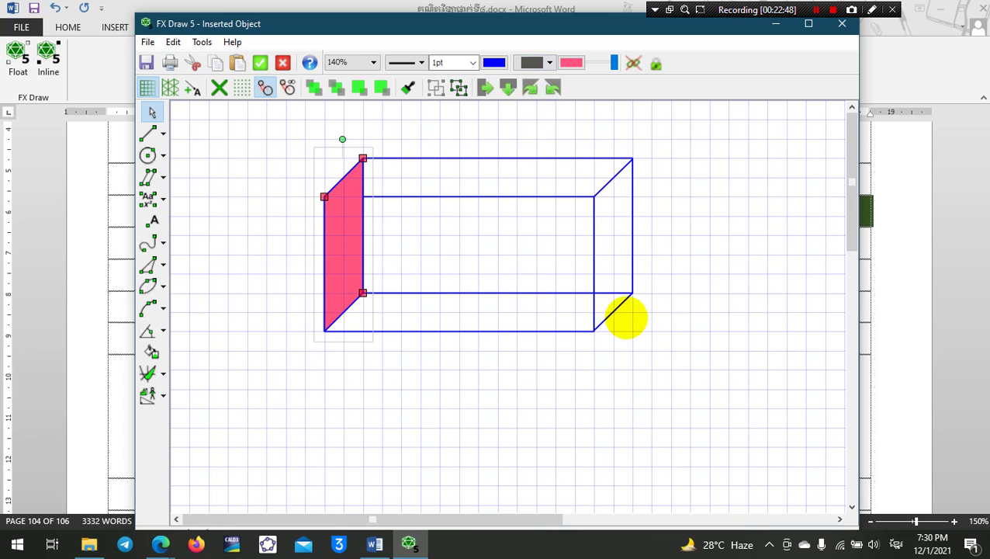
{"action": "left_click", "coordinate": [613, 177]}
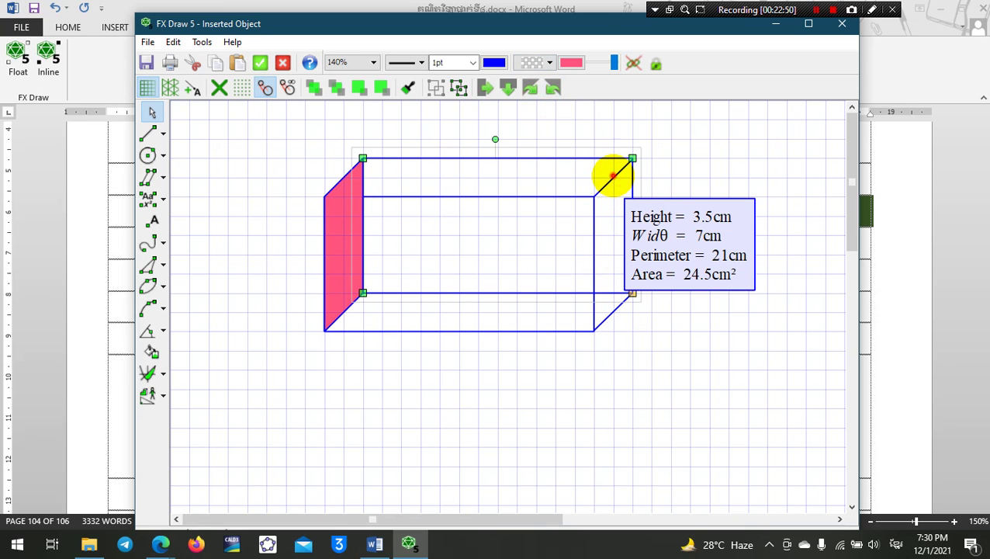
{"action": "left_click", "coordinate": [545, 63]}
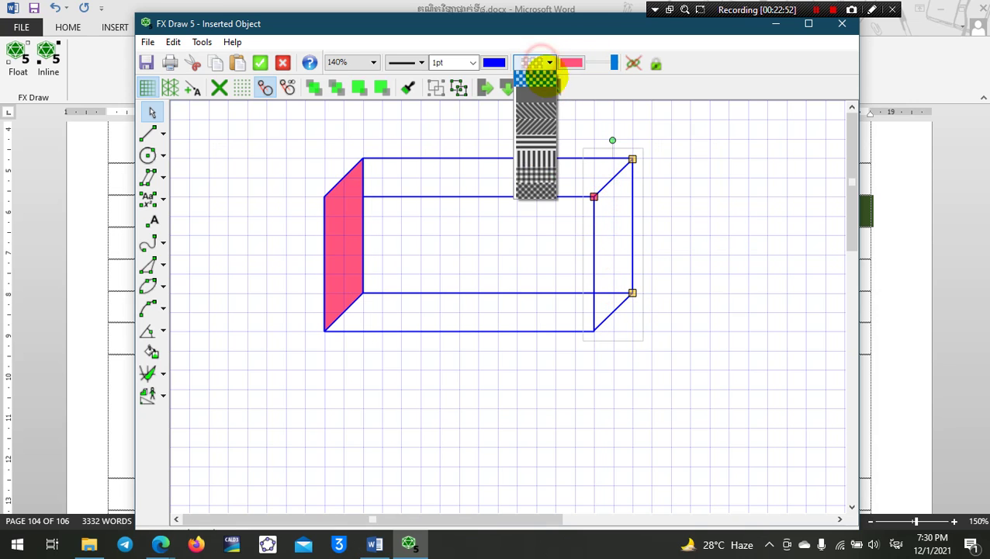
{"action": "left_click", "coordinate": [542, 93]}
{"action": "left_click", "coordinate": [724, 239]}
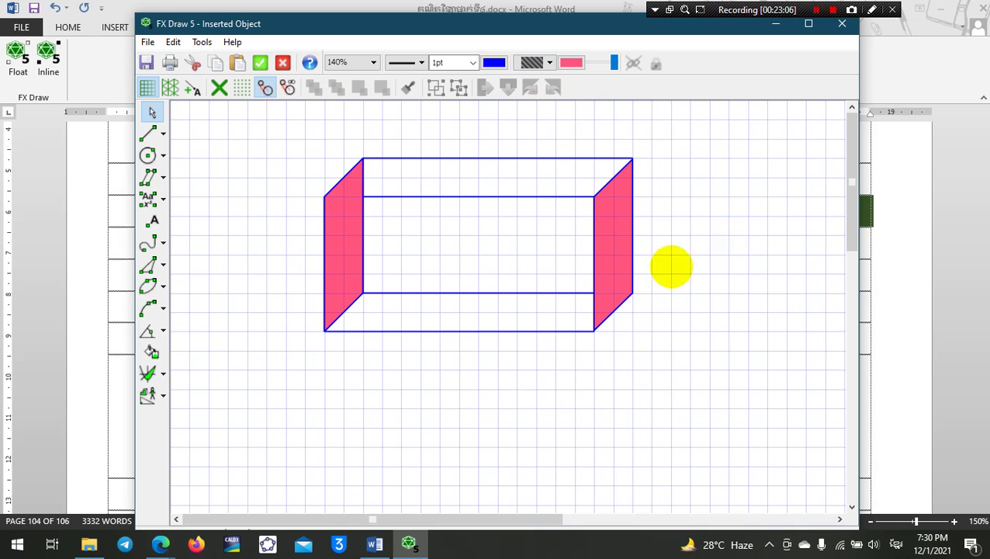
Change the fill of the right and left side faces to the diagonal hatch pattern.
{"action": "left_click", "coordinate": [593, 261]}
{"action": "left_click", "coordinate": [621, 217]}
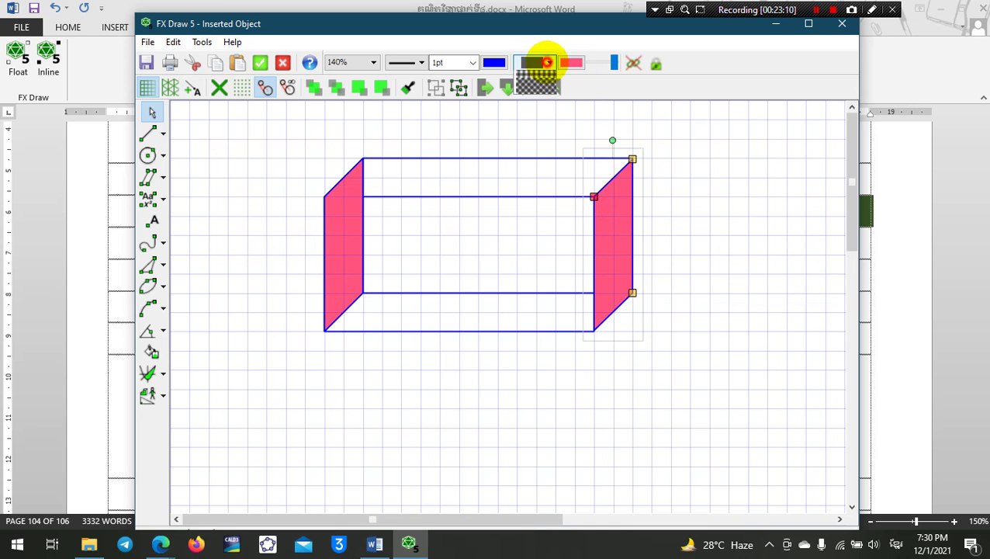
{"action": "left_click", "coordinate": [537, 62]}
{"action": "left_click", "coordinate": [544, 115]}
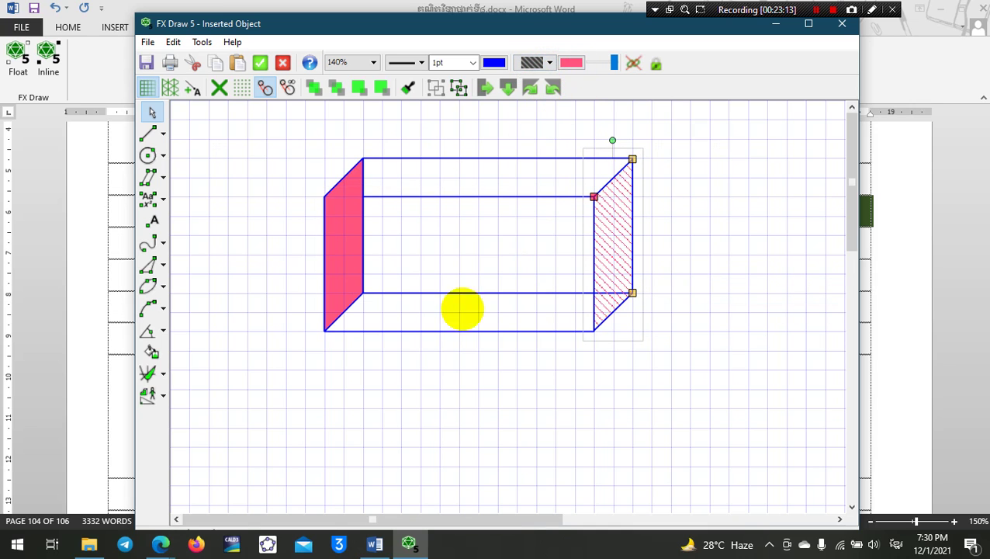
{"action": "left_click", "coordinate": [350, 277]}
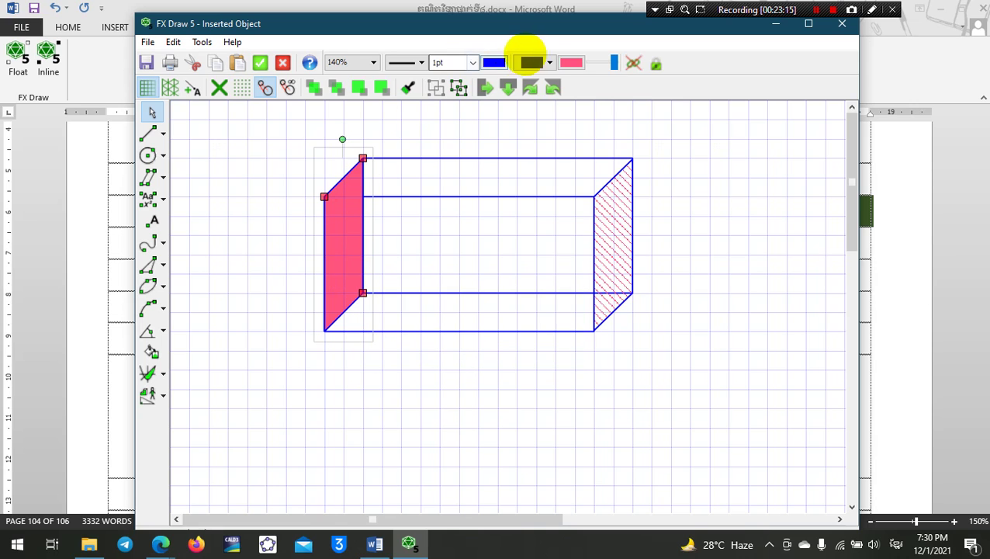
{"action": "left_click", "coordinate": [535, 62]}
{"action": "left_click", "coordinate": [534, 115]}
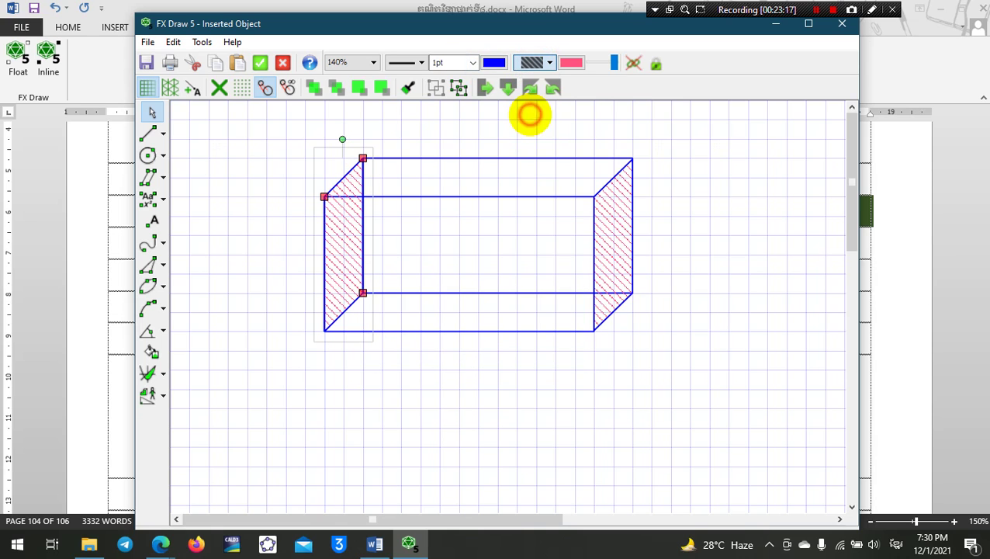
{"action": "left_click", "coordinate": [695, 287]}
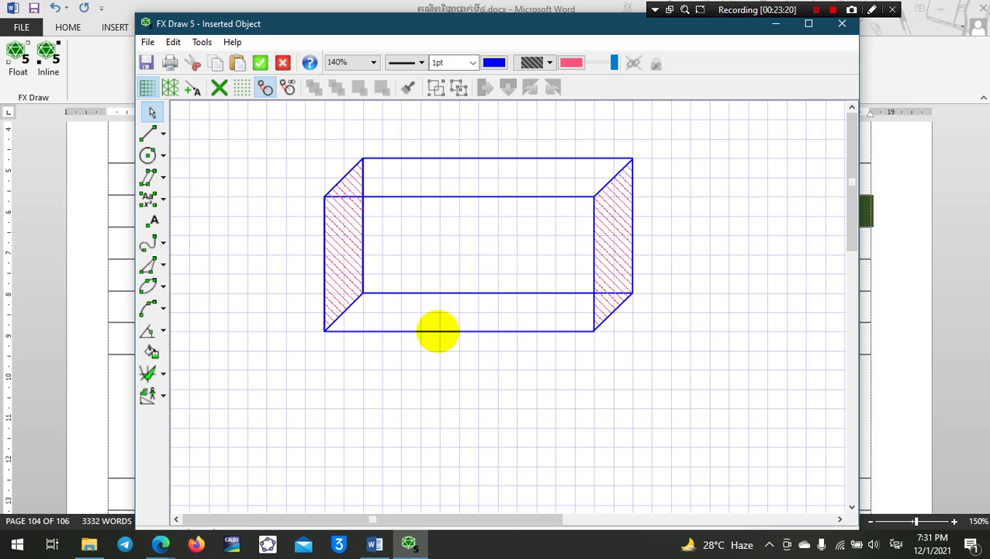
Check the pond's dimensions in the Word exercise, return to FX Draw and label the front bottom edge 40dm.
{"action": "left_click", "coordinate": [97, 376]}
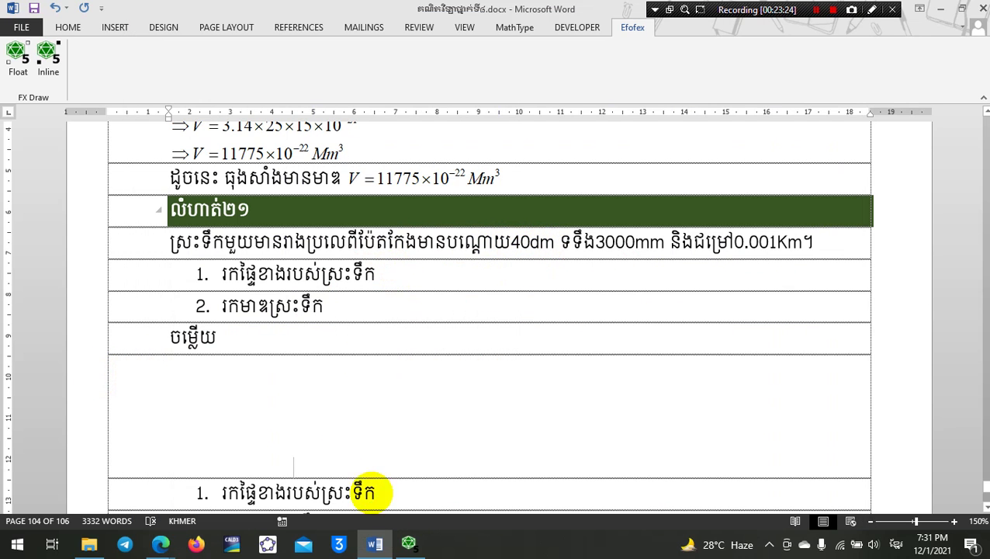
{"action": "left_click", "coordinate": [409, 544]}
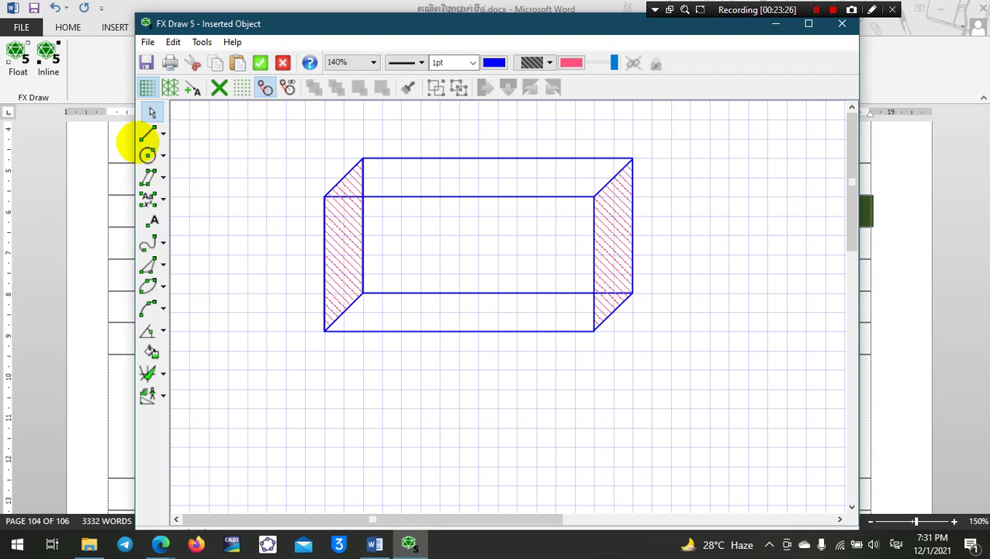
{"action": "left_click", "coordinate": [148, 200]}
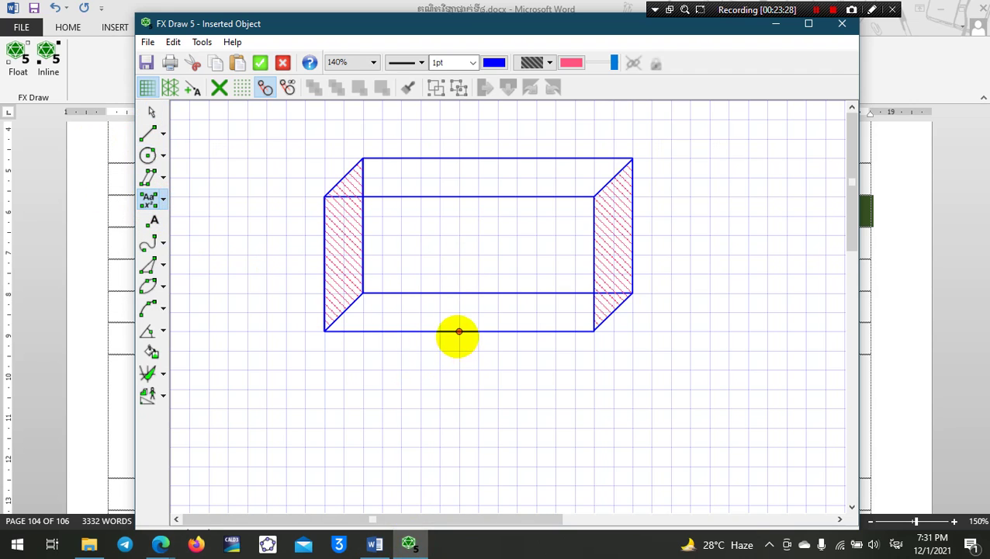
{"action": "left_click", "coordinate": [459, 332]}
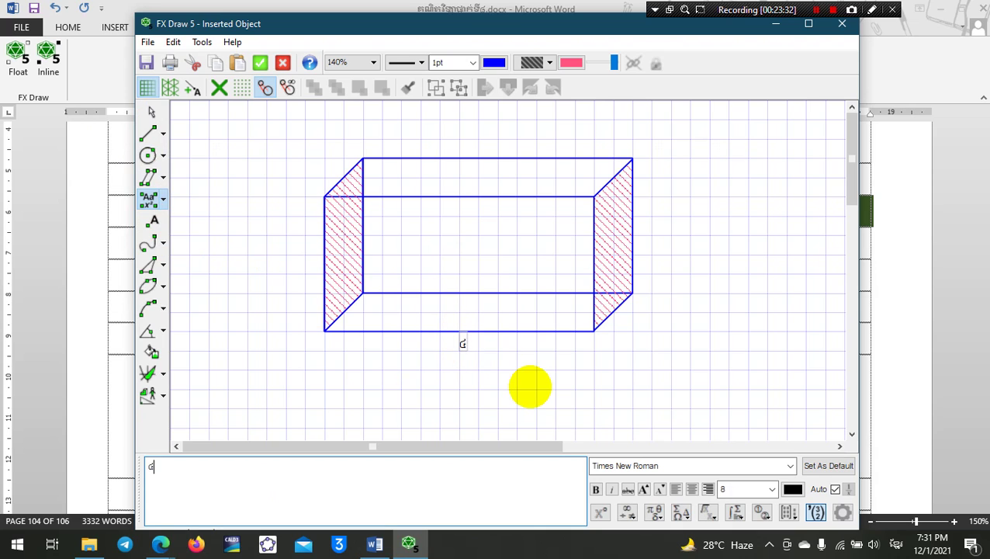
{"action": "key", "text": "BackSpace"}
{"action": "type", "text": "0dm"}
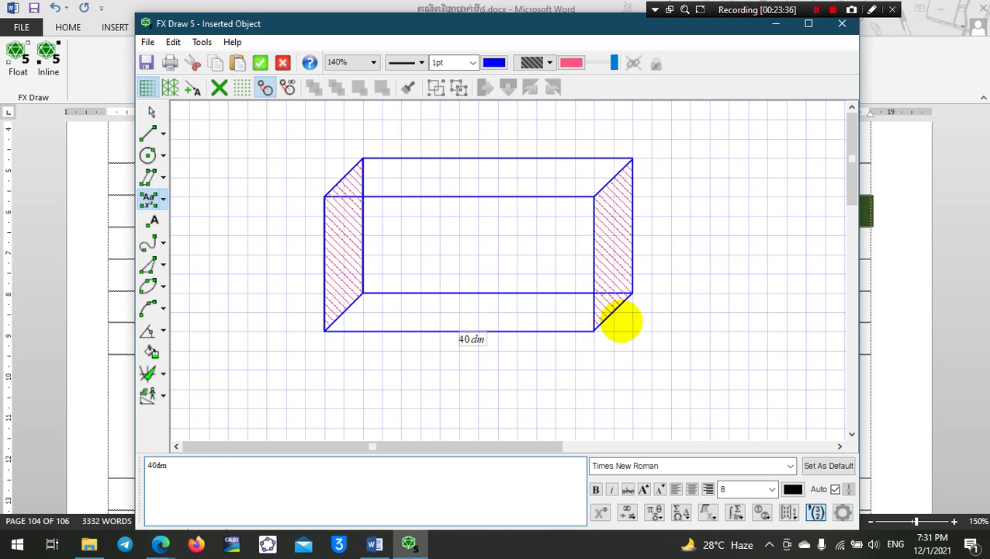
Label the slanted lower edge of the right side face 3000mm.
{"action": "left_click", "coordinate": [613, 311]}
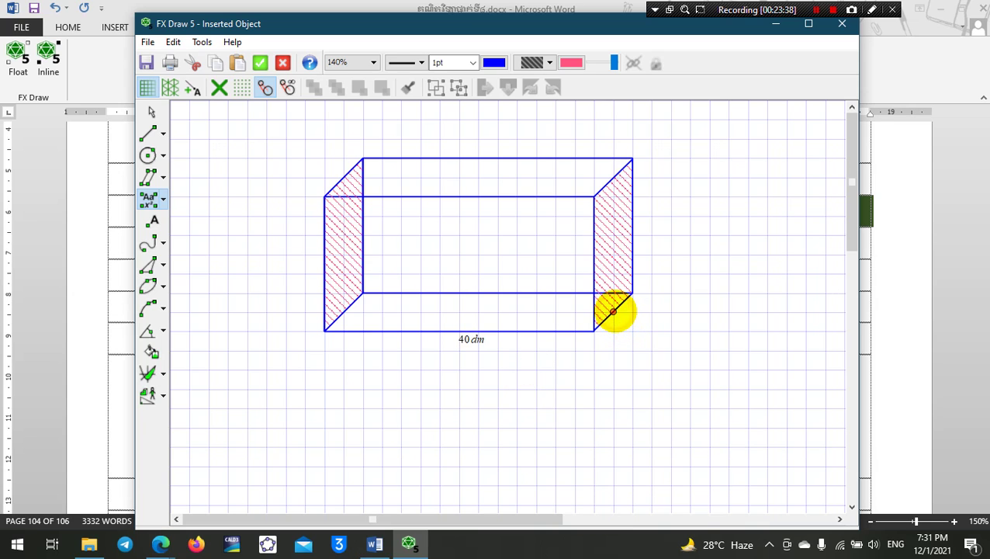
{"action": "type", "text": "3"}
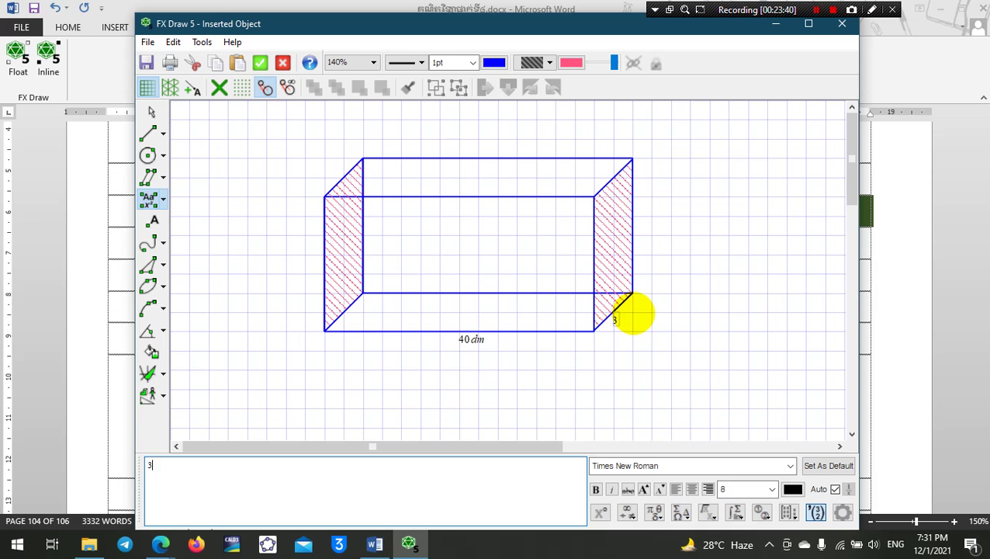
{"action": "type", "text": "000mm"}
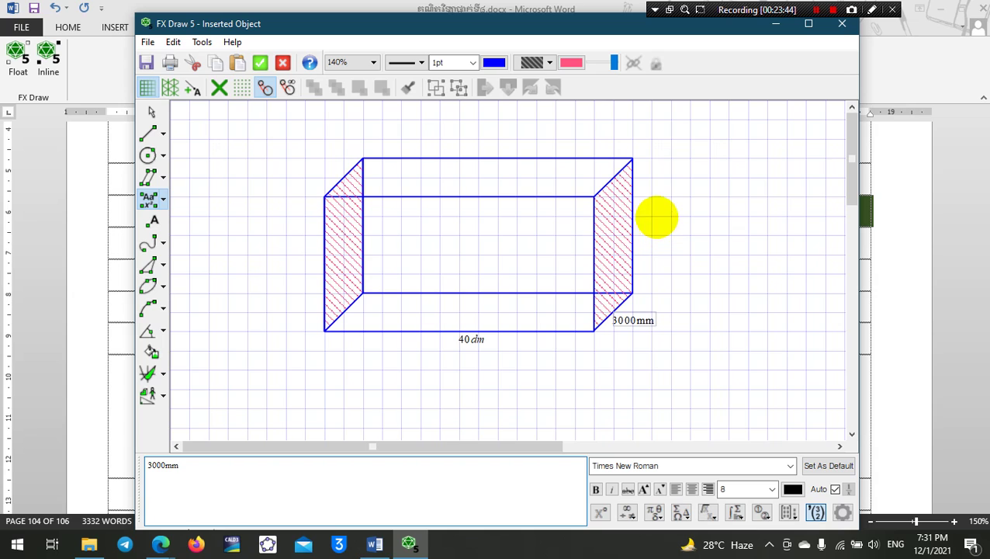
Label the vertical back edge of the right side face 0.001Km.
{"action": "left_click", "coordinate": [633, 215]}
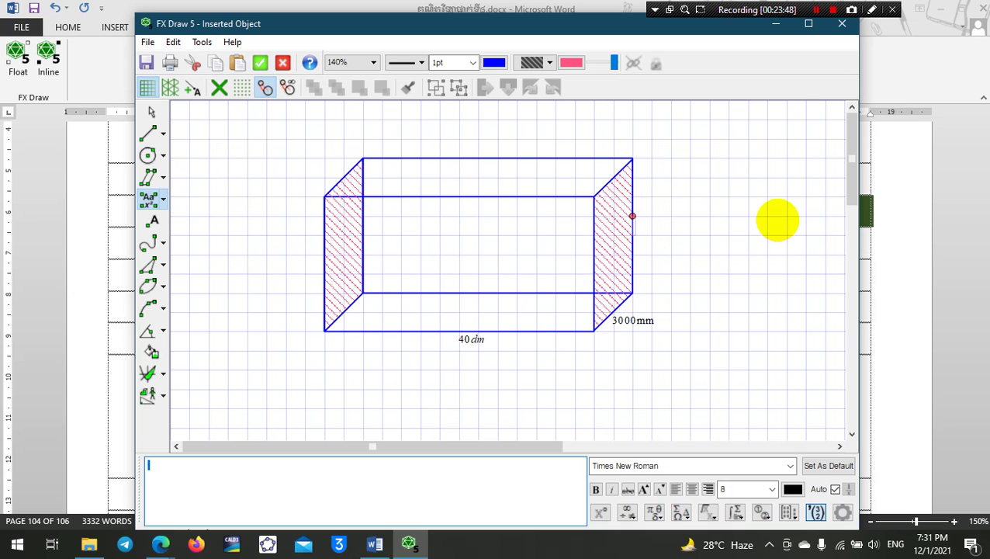
{"action": "type", "text": "0."}
{"action": "key", "text": "BackSpace"}
{"action": "type", "text": "001km"}
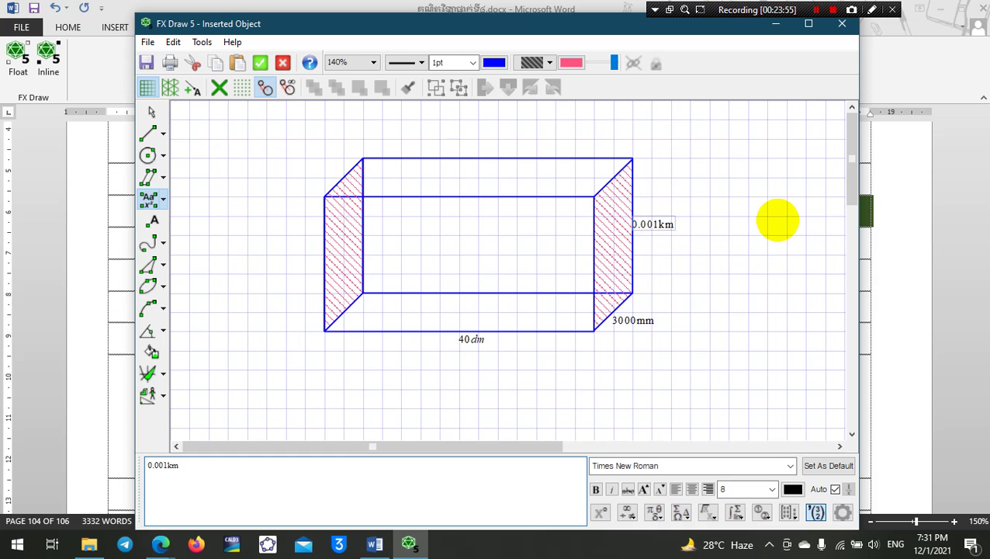
{"action": "key", "text": "BackSpace"}
{"action": "key", "text": "BackSpace"}
{"action": "type", "text": "Km"}
{"action": "left_click", "coordinate": [664, 177]}
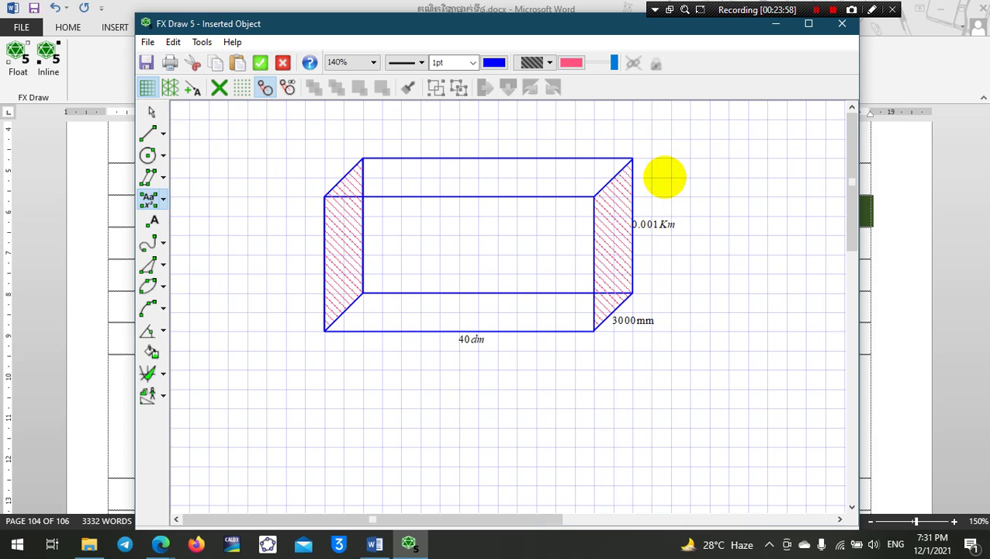
Shift the 0.001Km label slightly clear of the box edge and close the drawing to return to the Word document.
{"action": "left_click", "coordinate": [152, 113]}
{"action": "left_click", "coordinate": [665, 226]}
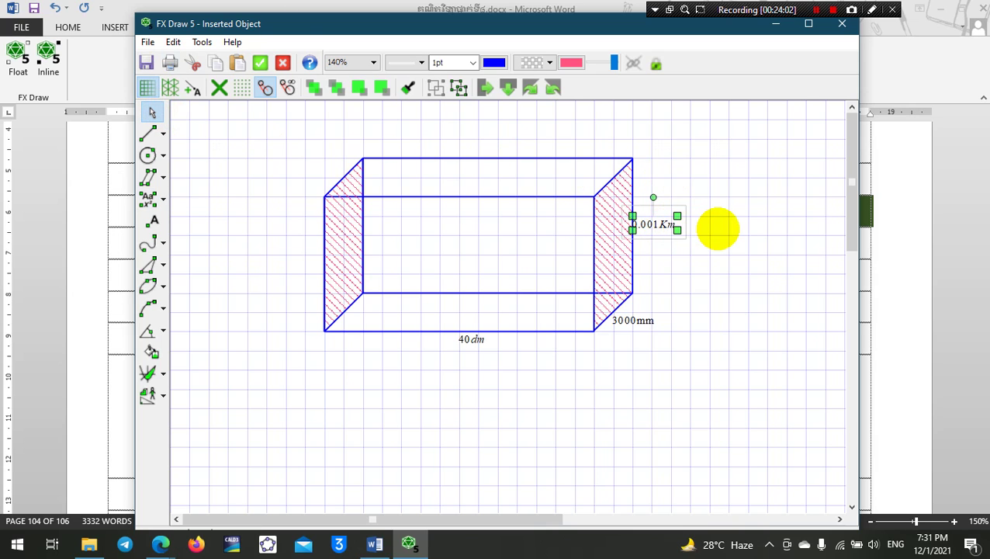
{"action": "left_click", "coordinate": [722, 246]}
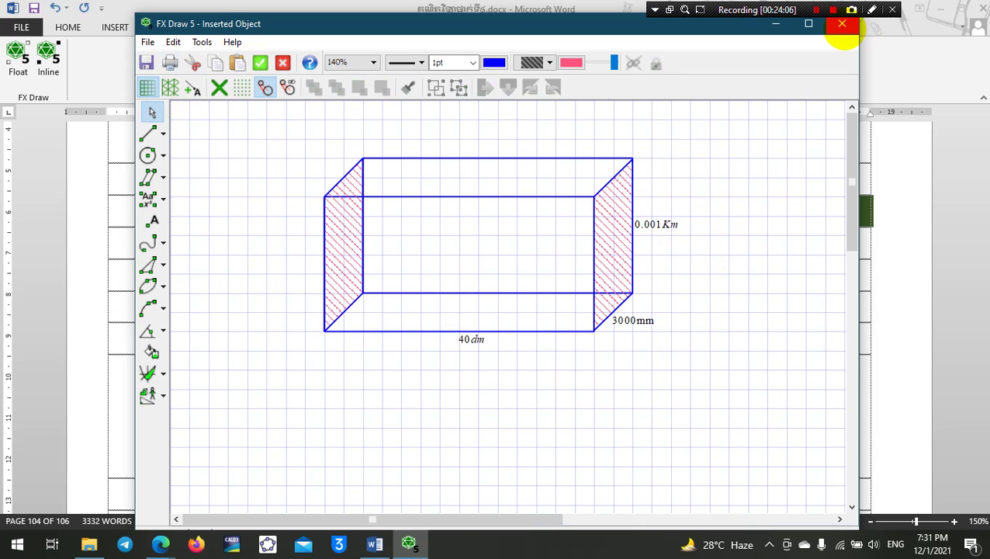
{"action": "left_click", "coordinate": [842, 24]}
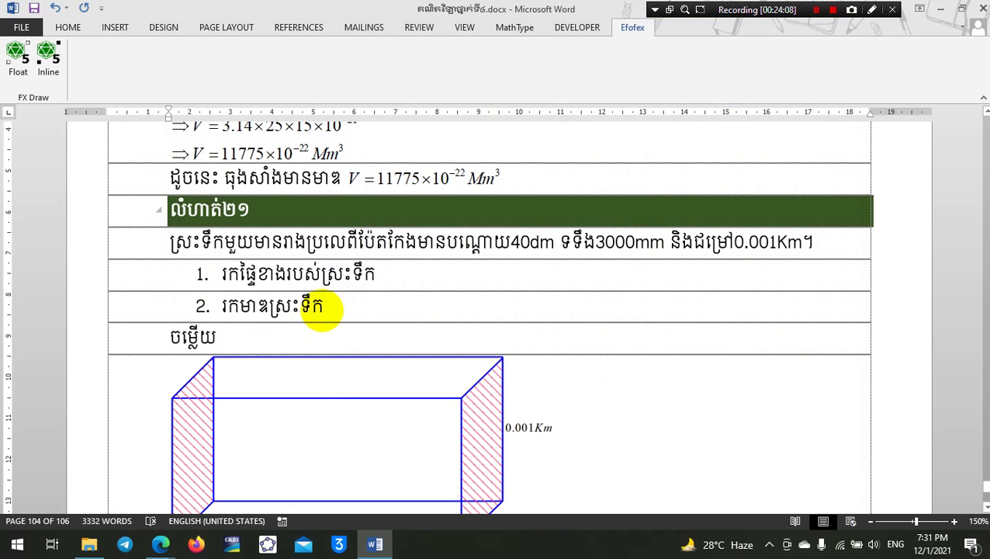
Add an empty unnumbered line below item 1, រកផ្ទៃខាងរបស់ស្រះទឹក, in the answer section under the box drawing.
{"action": "scroll", "coordinate": [321, 264], "scroll_direction": "down", "scroll_amount": 2}
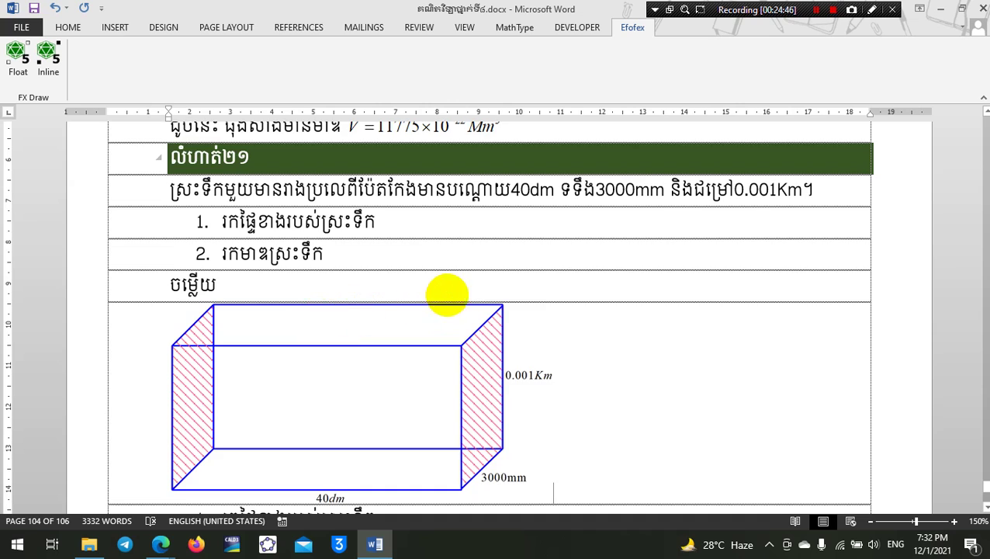
{"action": "scroll", "coordinate": [450, 298], "scroll_direction": "down", "scroll_amount": 3}
{"action": "left_click", "coordinate": [408, 416]}
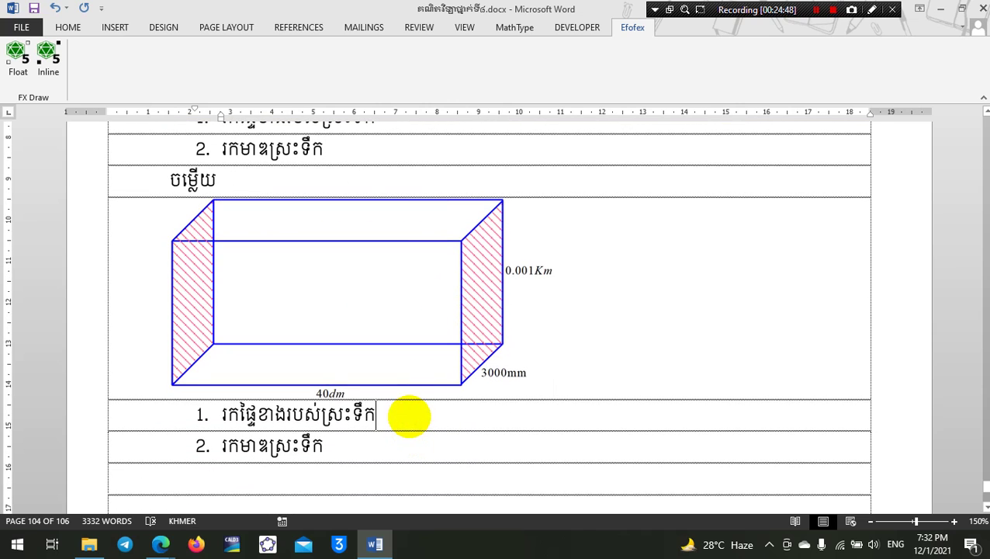
{"action": "key", "text": "Return"}
{"action": "key", "text": "BackSpace"}
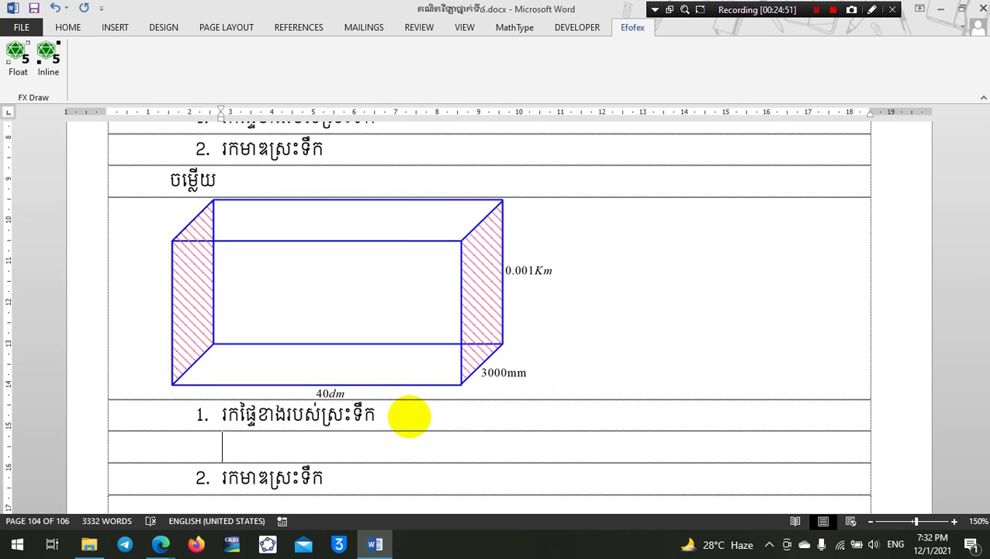